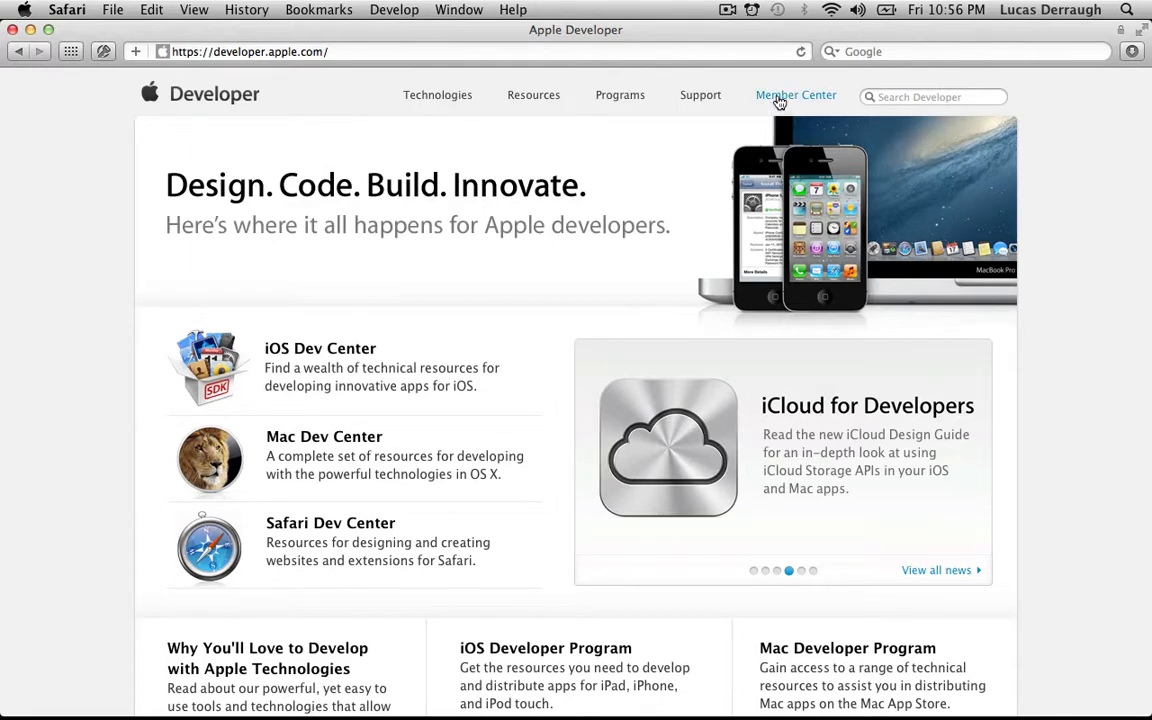
# Open the Developer Certificate Utility from the Member Center and view the existing Mac OS X certificates.
pyautogui.click(825, 99)
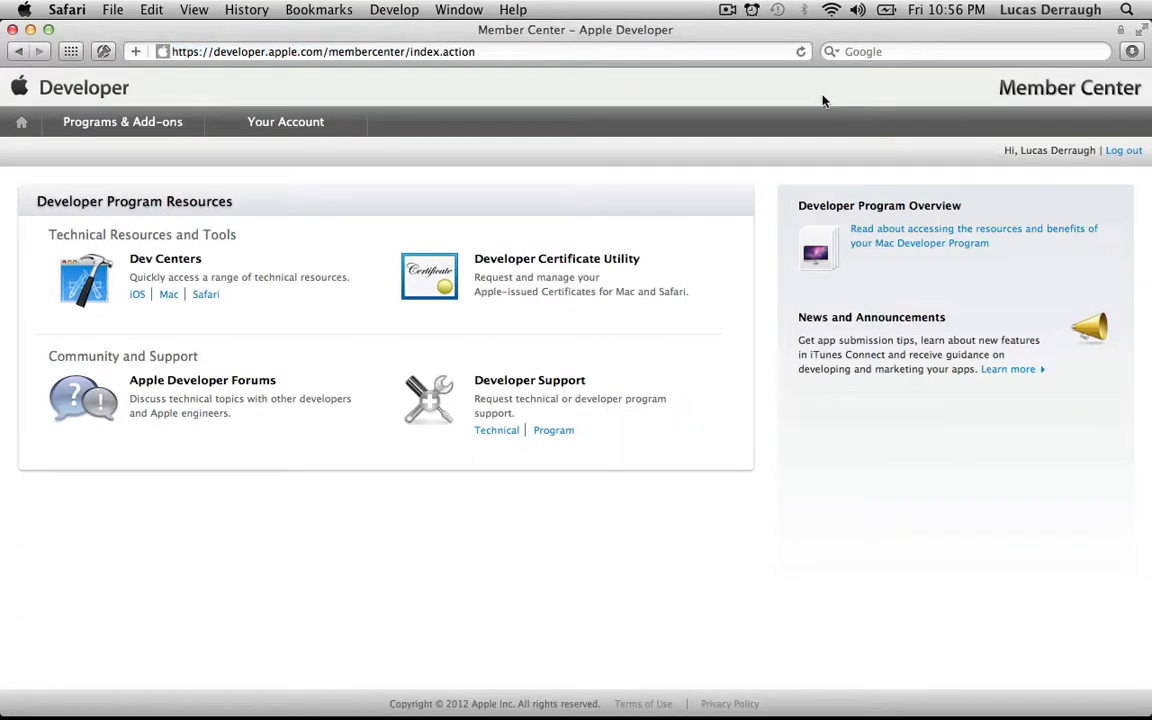
pyautogui.click(536, 285)
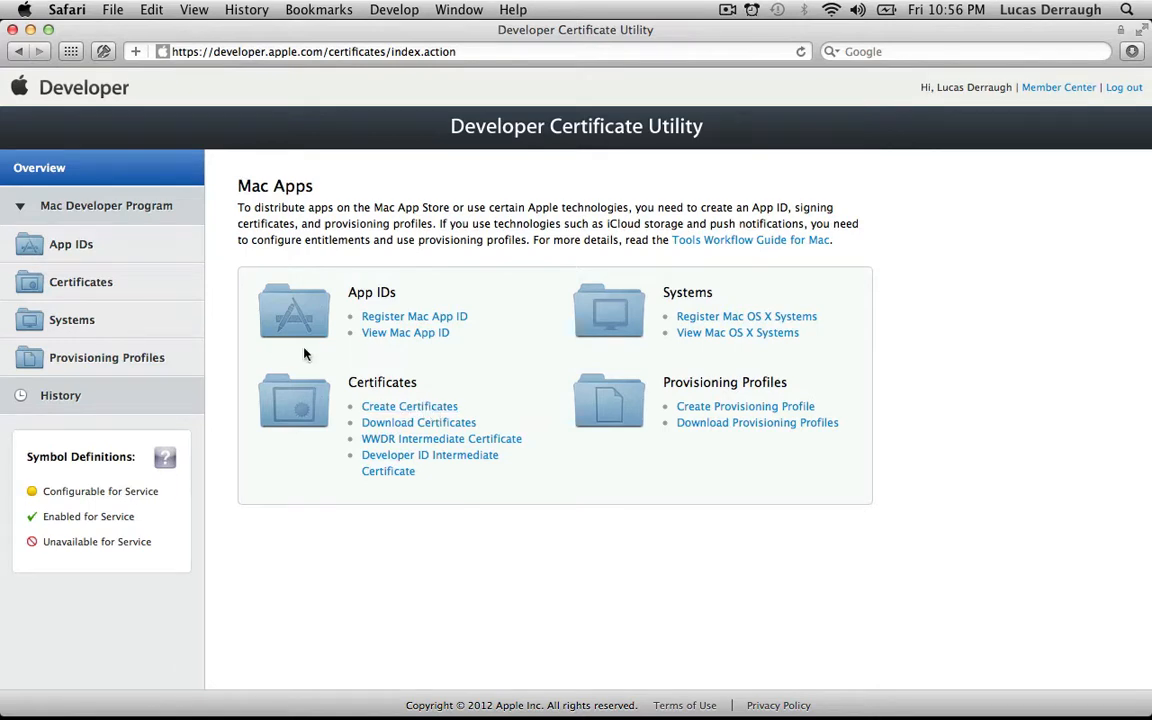
pyautogui.click(135, 288)
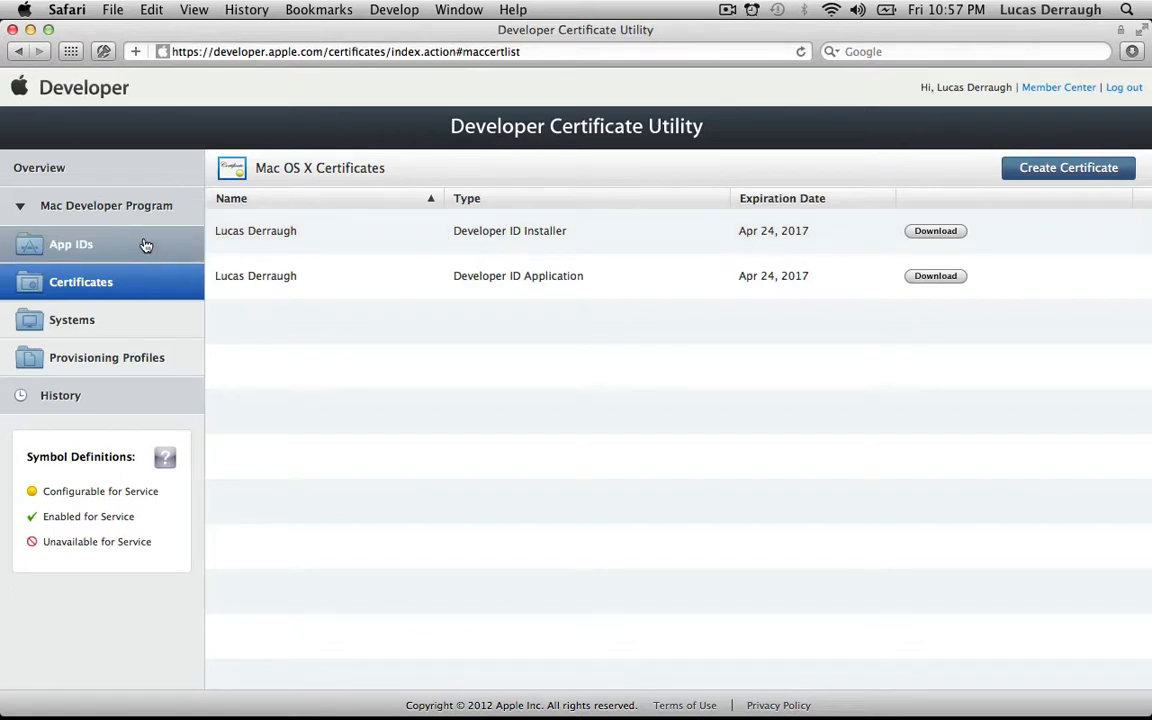
# Open the certificate creation request from the overview and review the Development, Mac App Store and Developer ID certificate options.
pyautogui.click(130, 178)
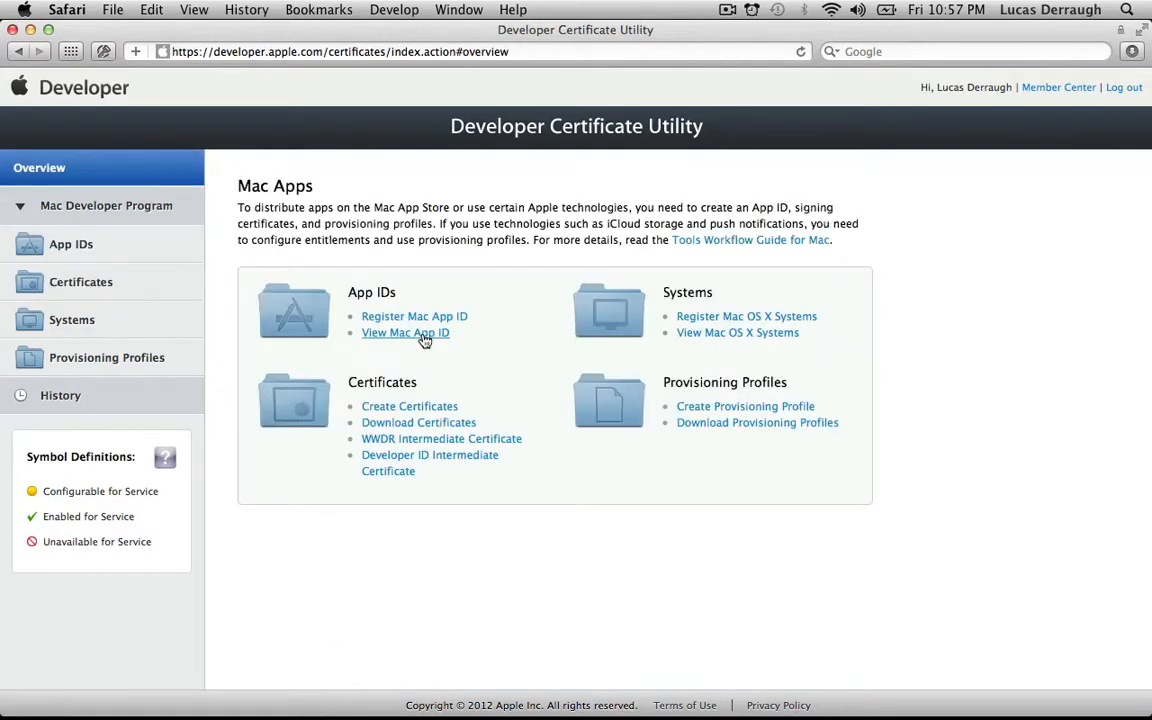
pyautogui.click(424, 408)
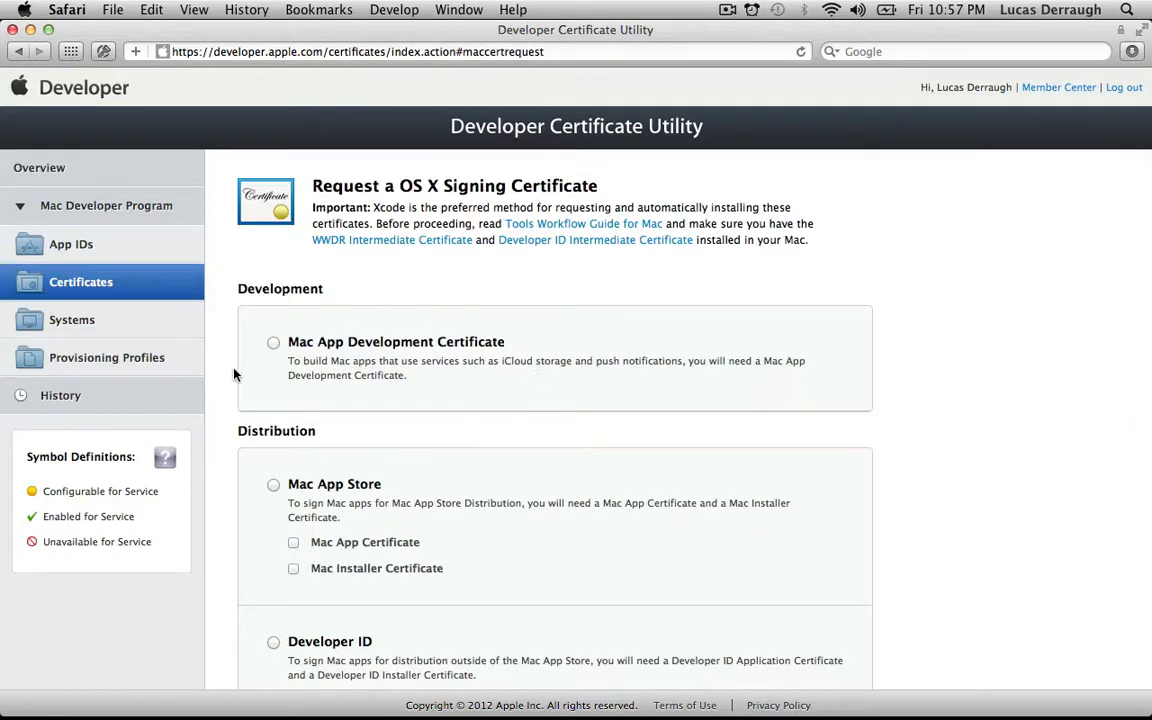
pyautogui.scroll(-3, 234, 357)
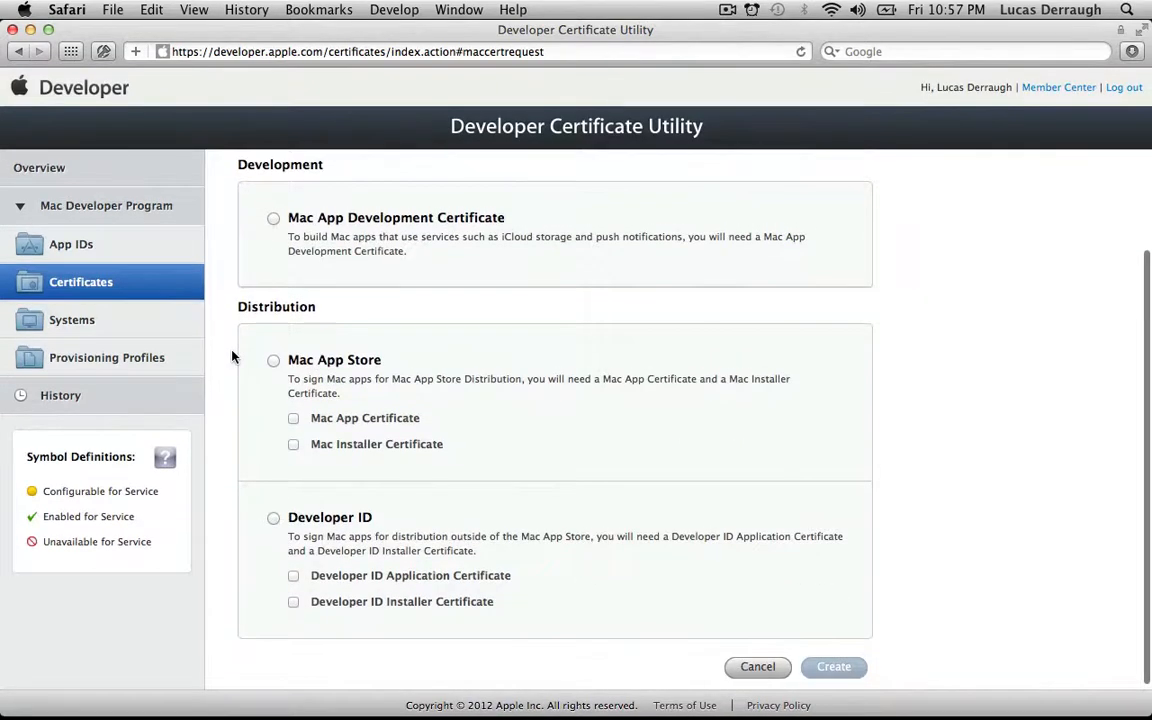
pyautogui.scroll(3, 232, 357)
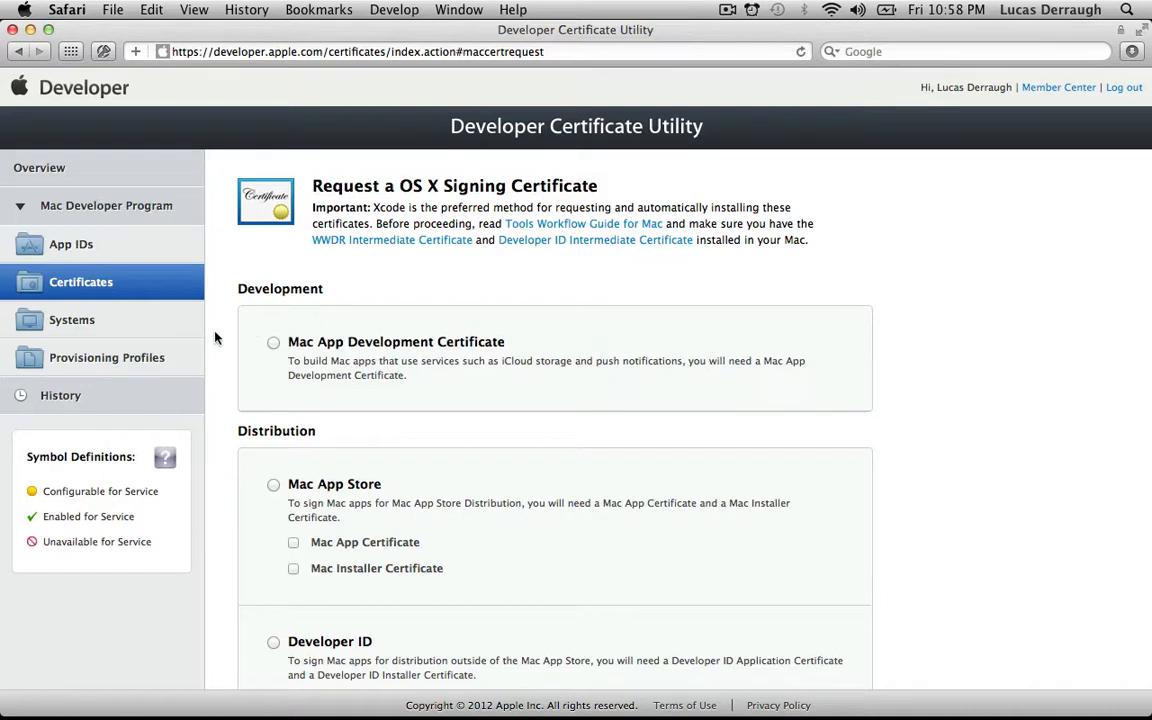
pyautogui.scroll(-1, 214, 338)
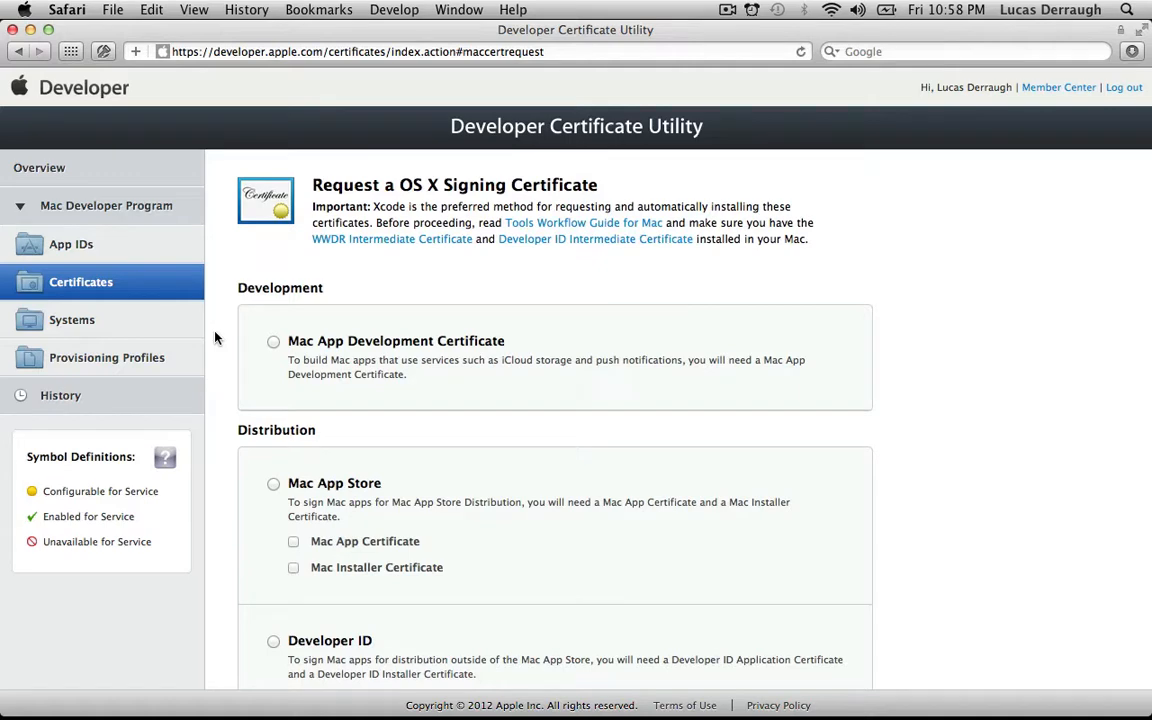
pyautogui.scroll(-2, 214, 338)
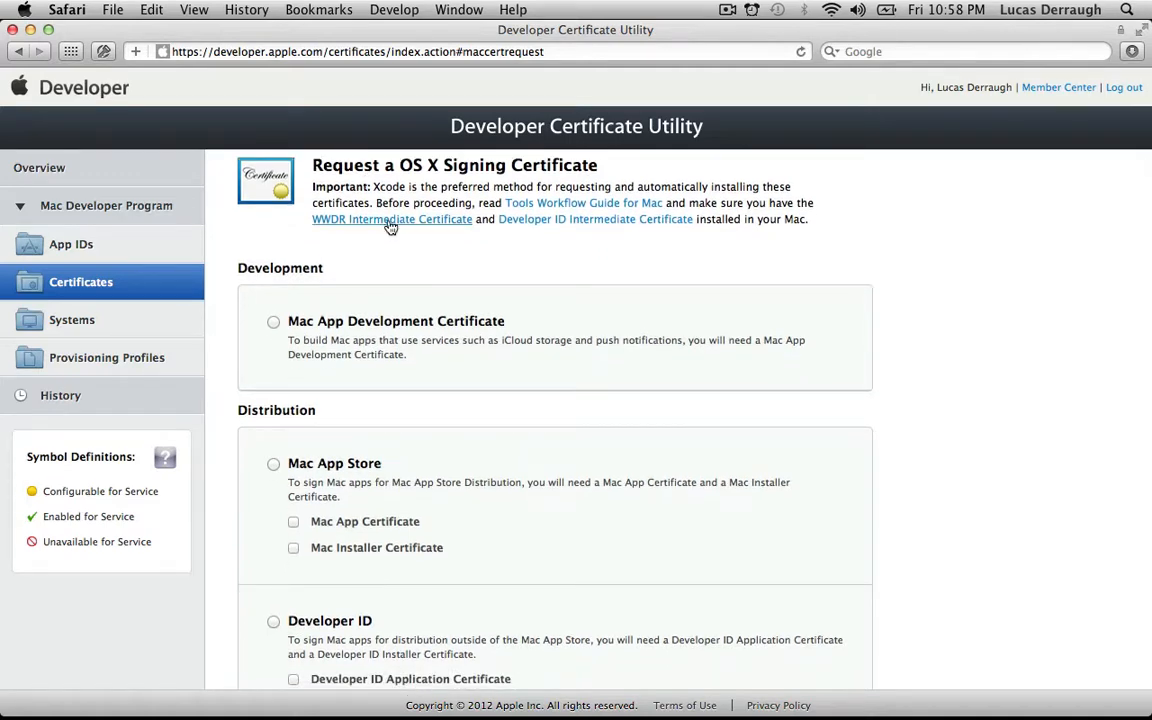
pyautogui.scroll(-3, 560, 285)
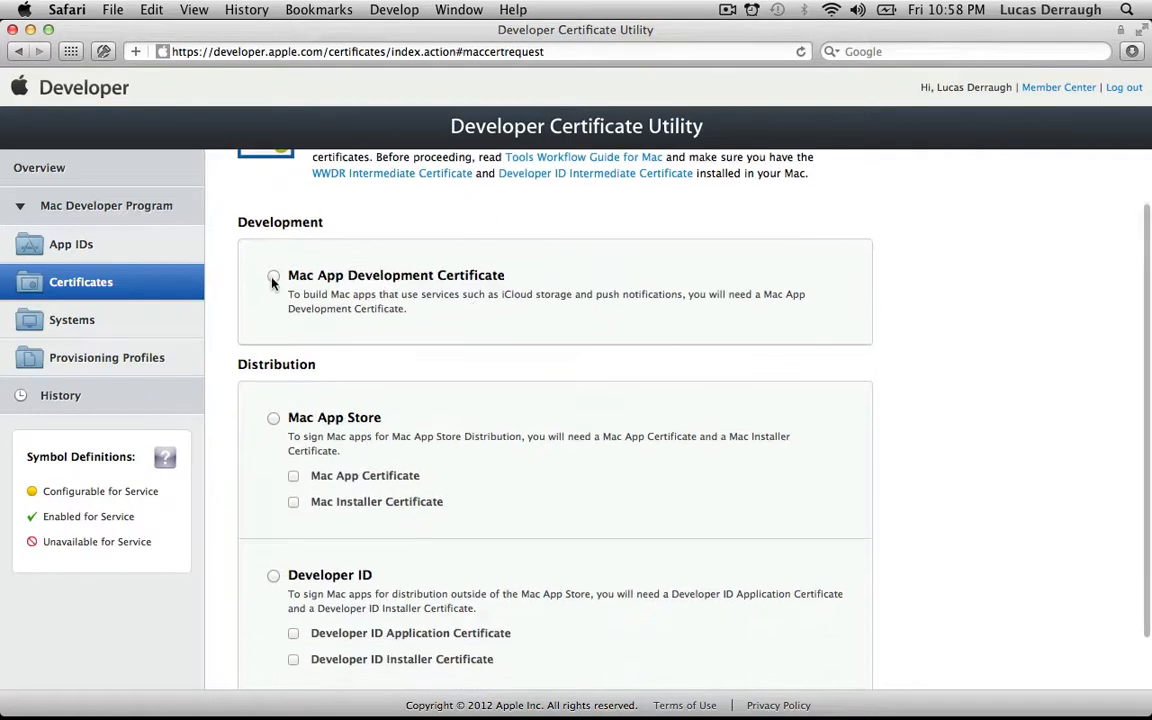
pyautogui.scroll(-3, 217, 278)
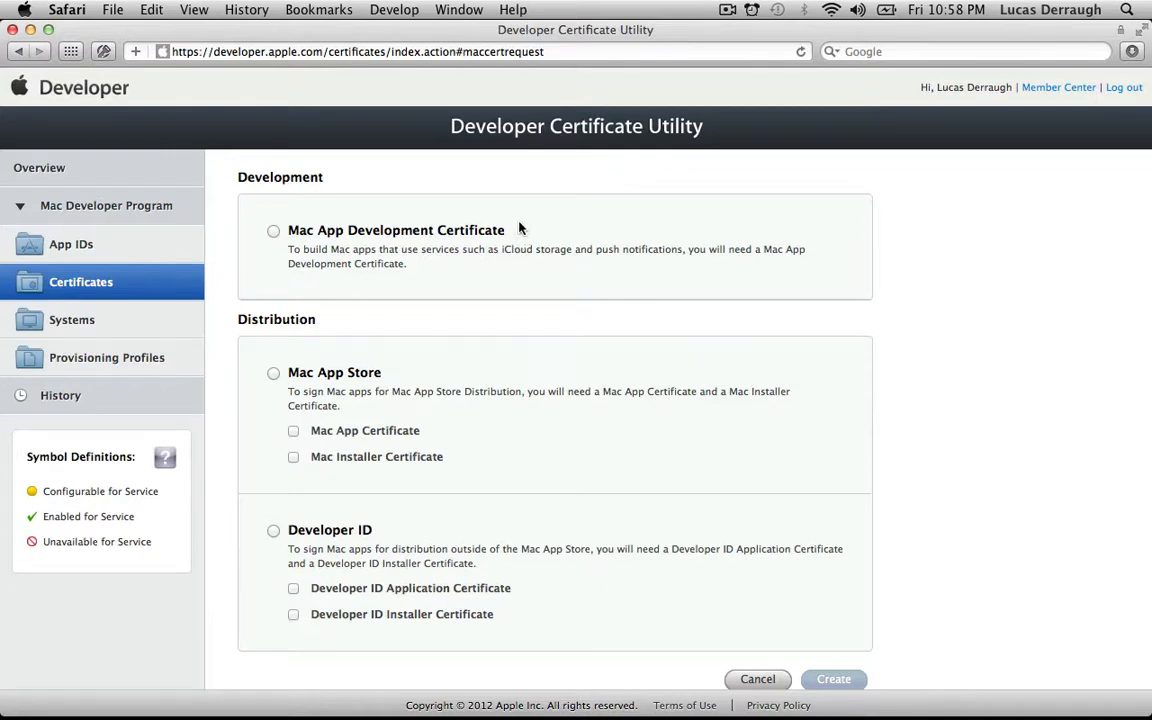
pyautogui.scroll(-1, 468, 319)
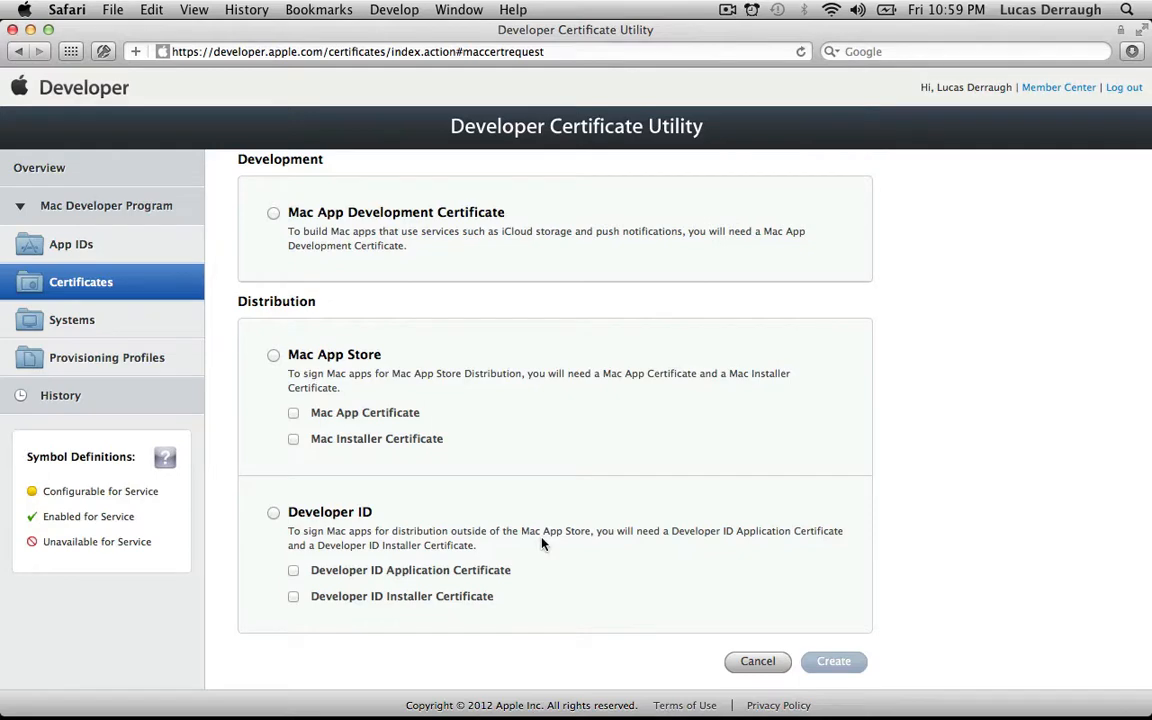
# Switch to Xcode and bring up the Organizer window with the library's provisioning profiles.
pyautogui.hotkey('ctrl', 'Right')
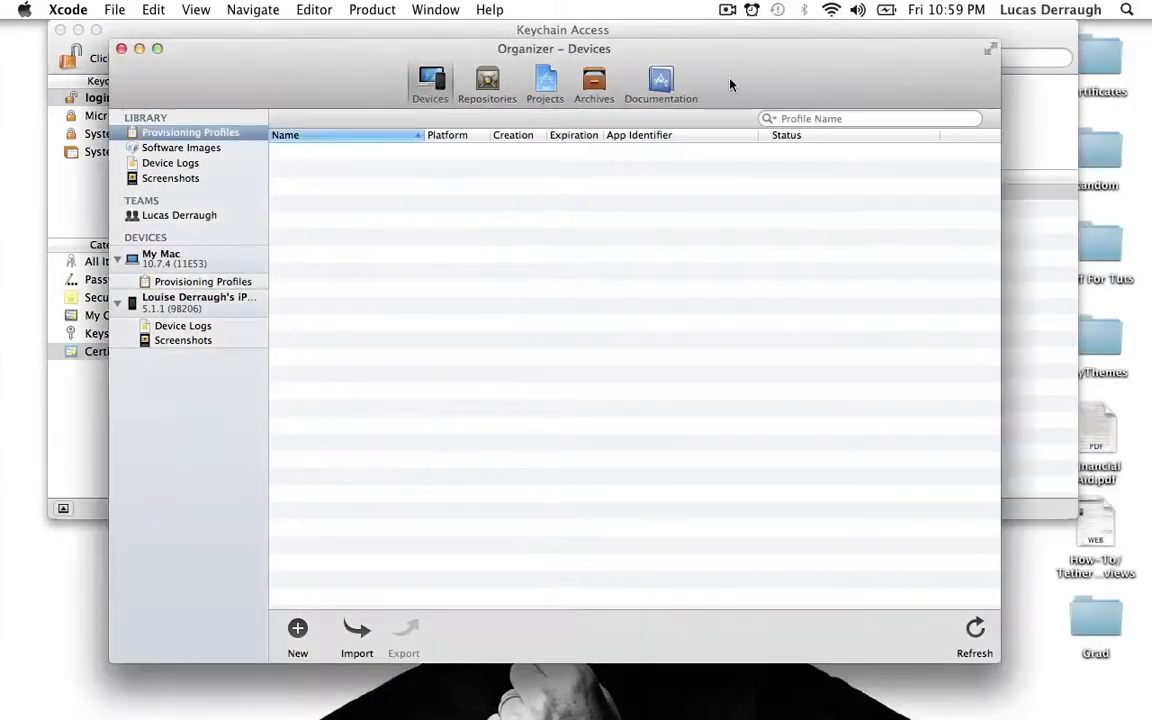
pyautogui.moveTo(730, 85); pyautogui.dragTo(732, 89)
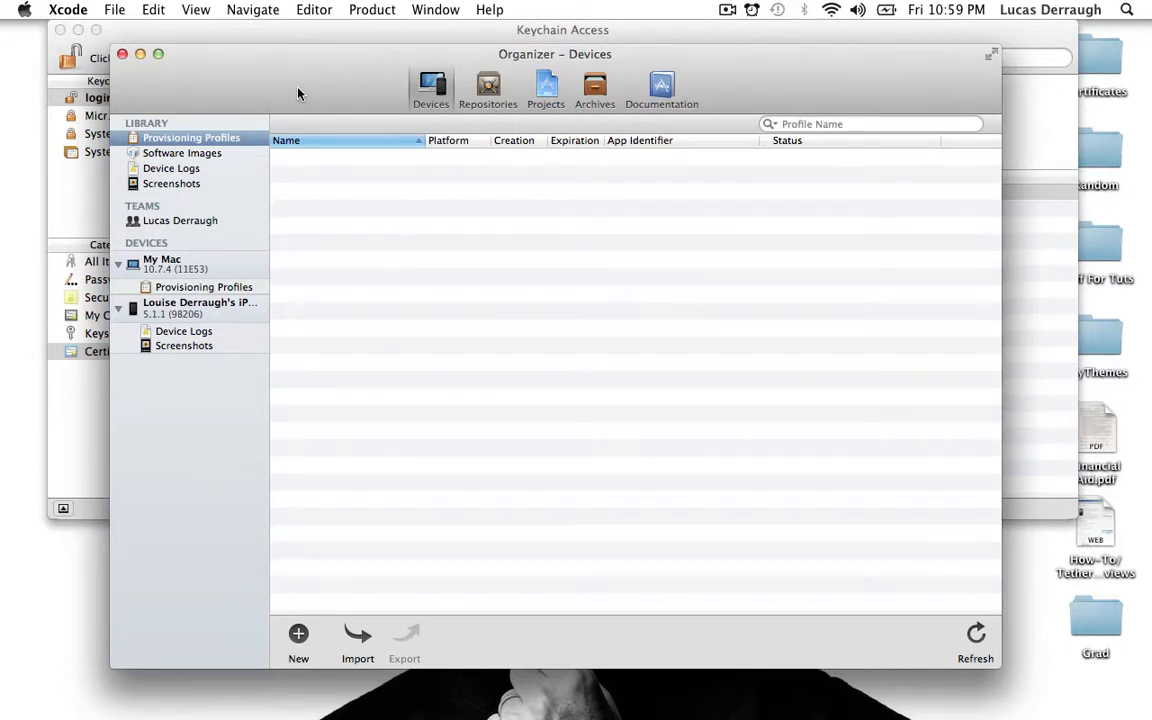
pyautogui.moveTo(297, 93); pyautogui.dragTo(300, 87)
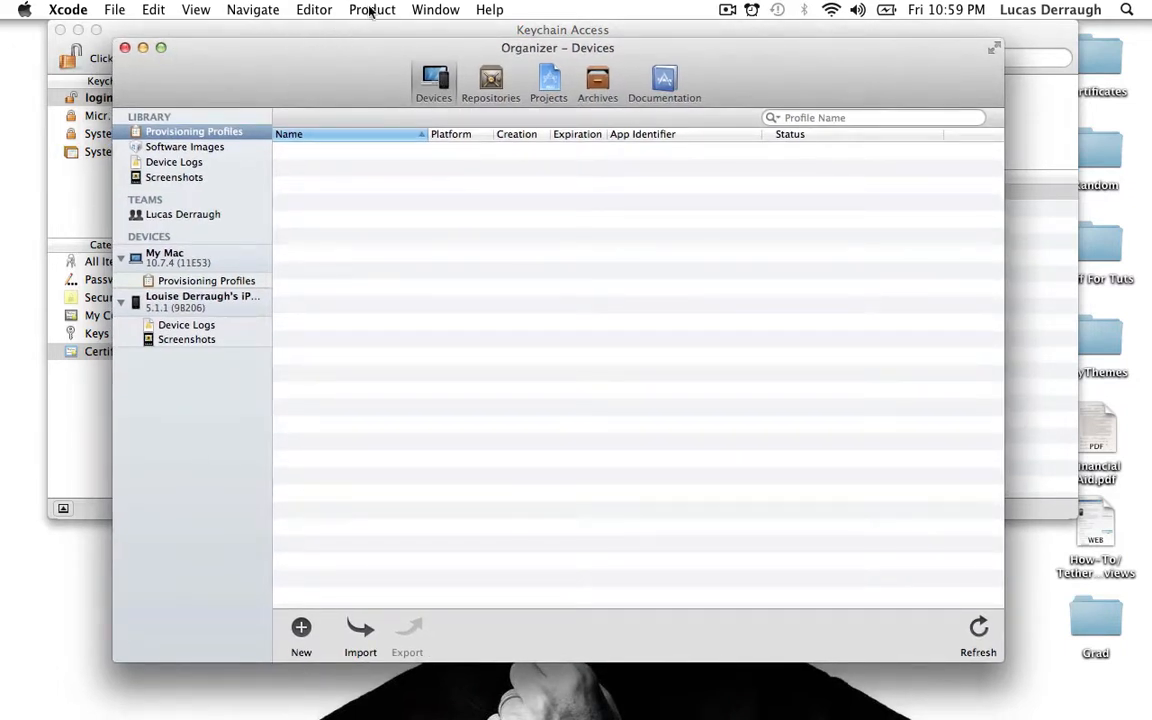
pyautogui.click(421, 8)
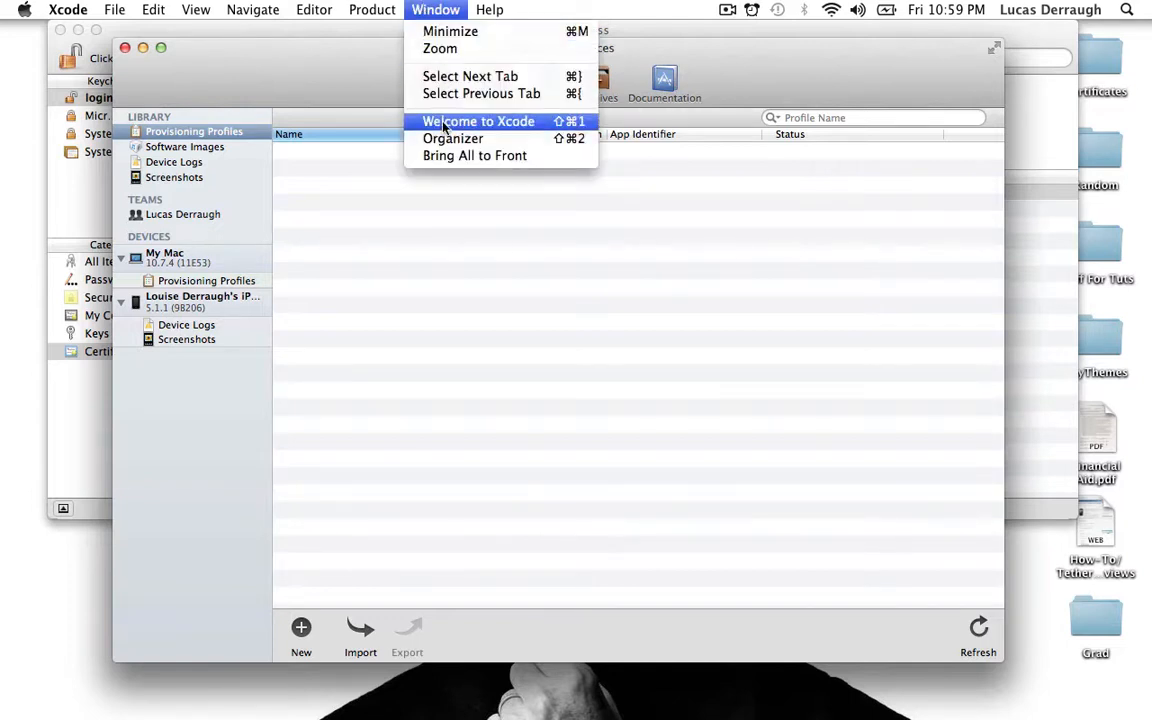
pyautogui.click(510, 139)
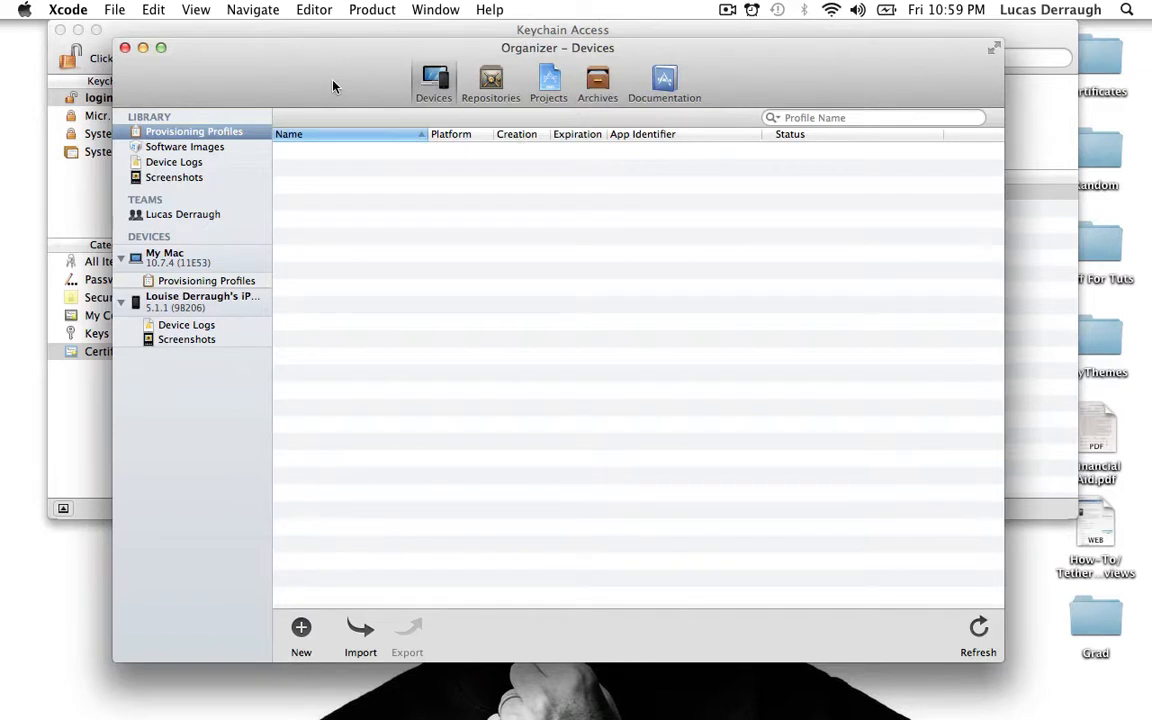
pyautogui.moveTo(333, 81); pyautogui.dragTo(337, 83)
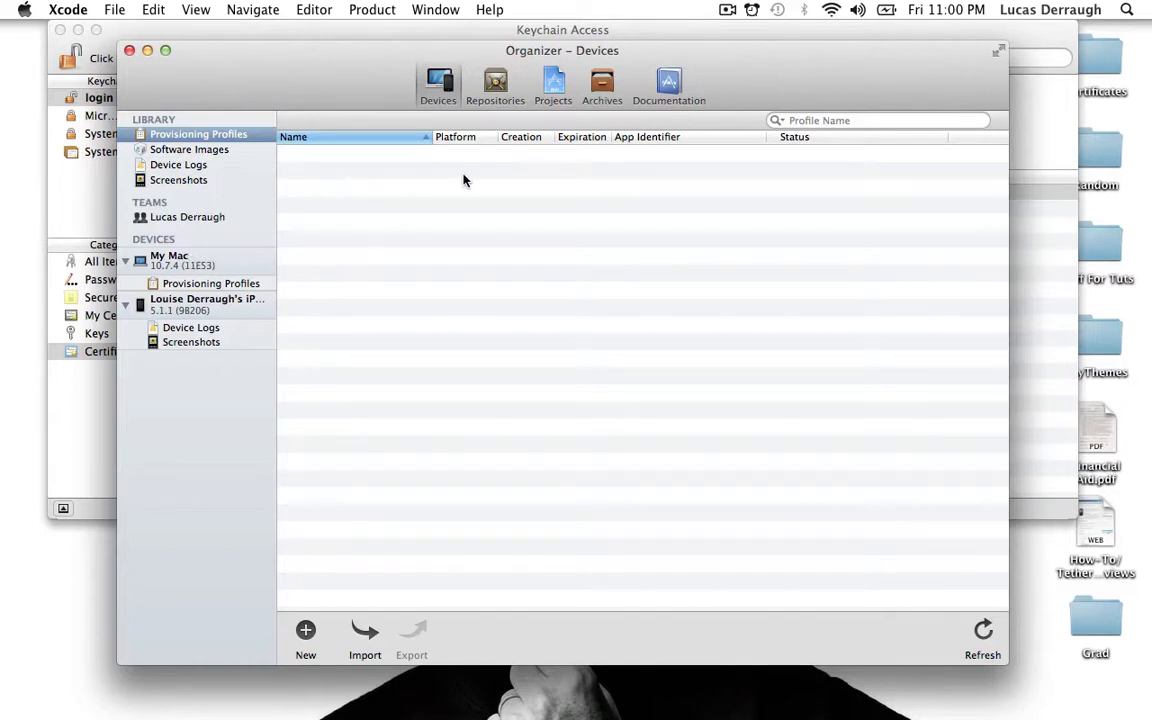
# Switch to Keychain Access and examine the login keychain's certificates, selecting the Developer ID Application certificate.
pyautogui.click(318, 38)
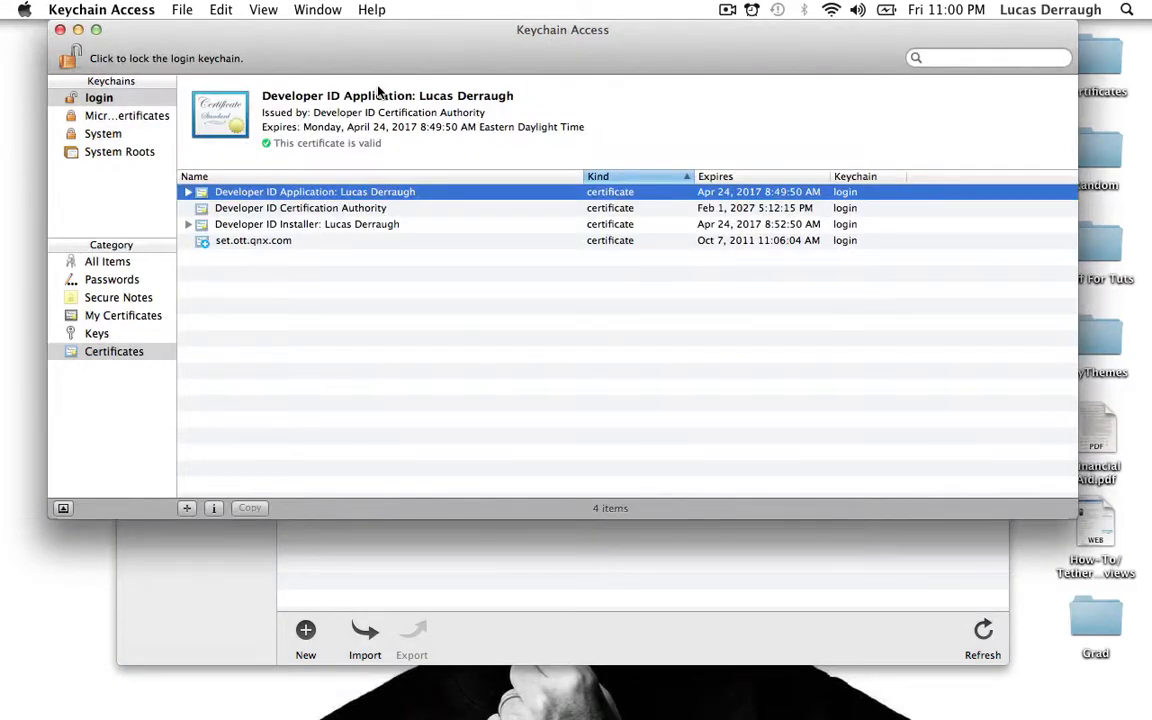
pyautogui.press('super+space')
pyautogui.write('keych')
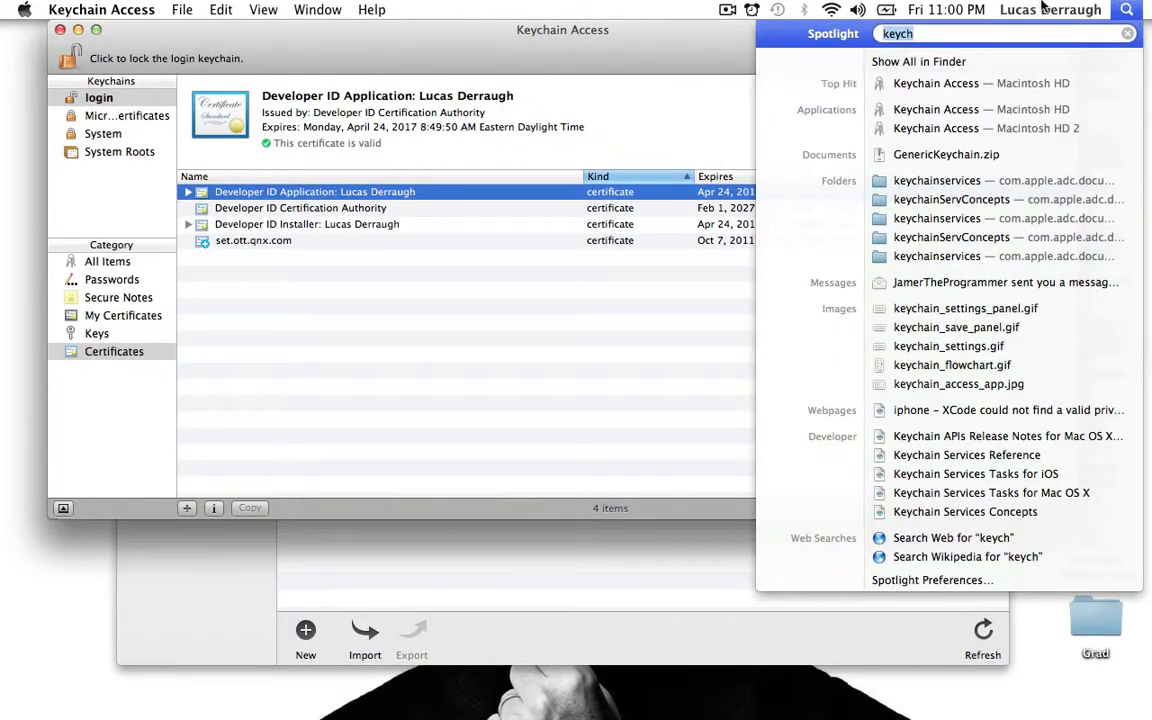
pyautogui.click(1126, 12)
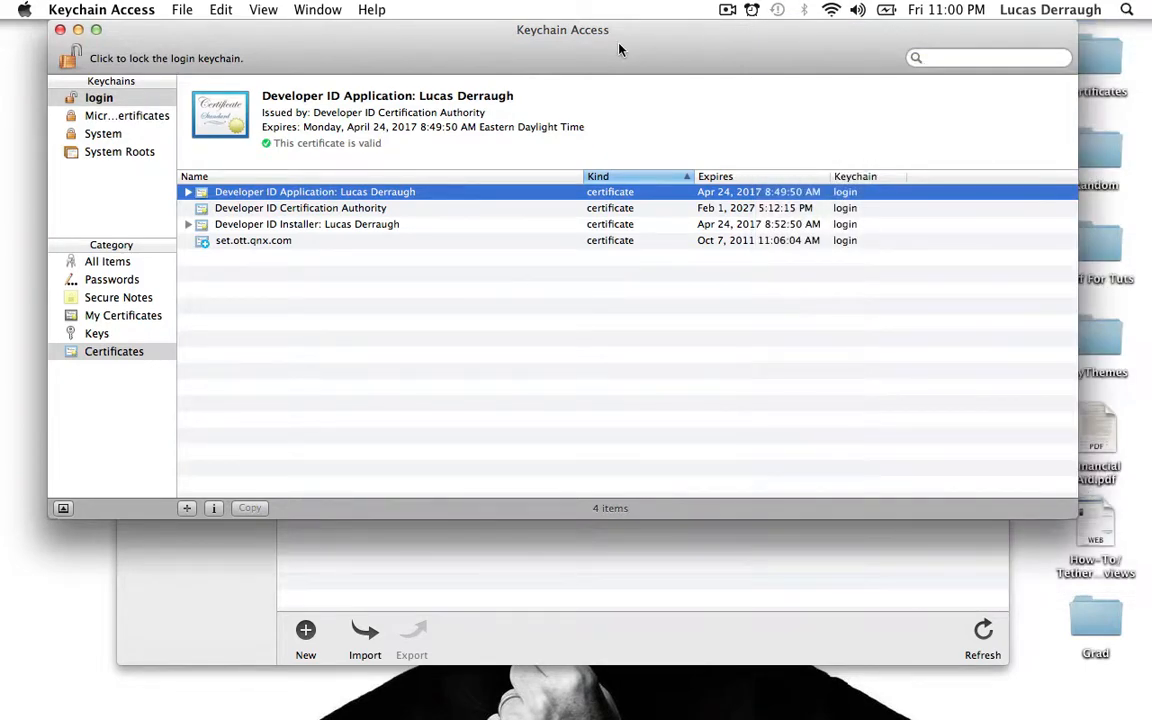
pyautogui.click(123, 352)
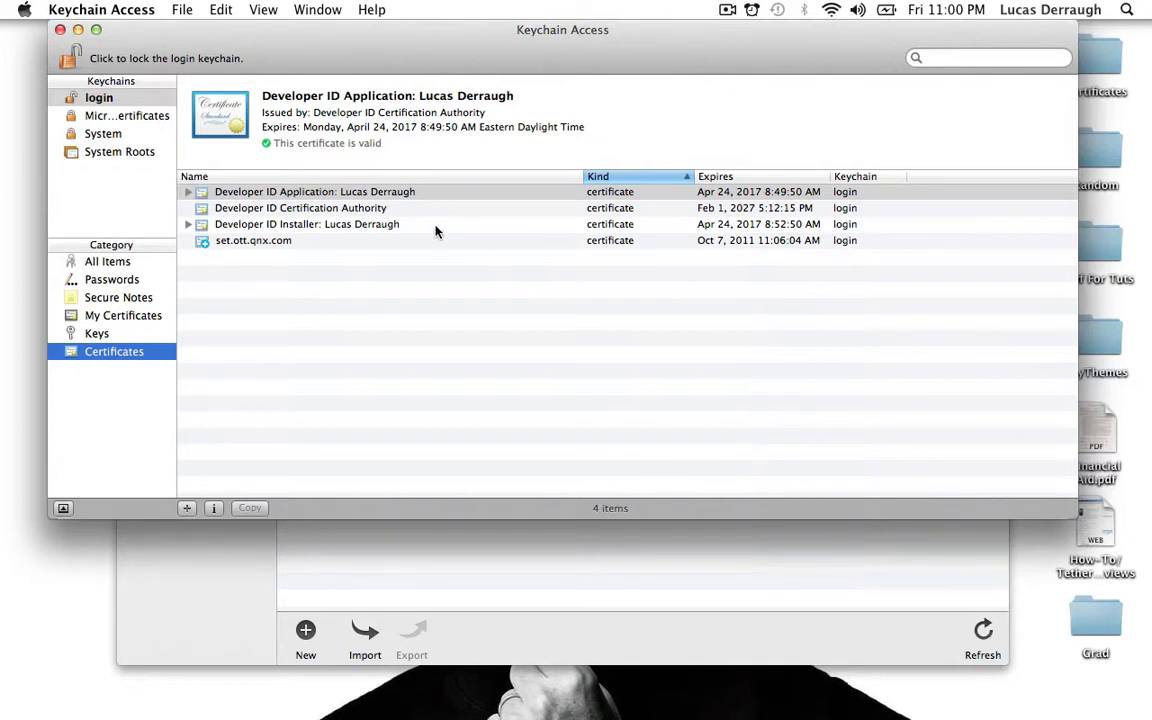
pyautogui.click(434, 199)
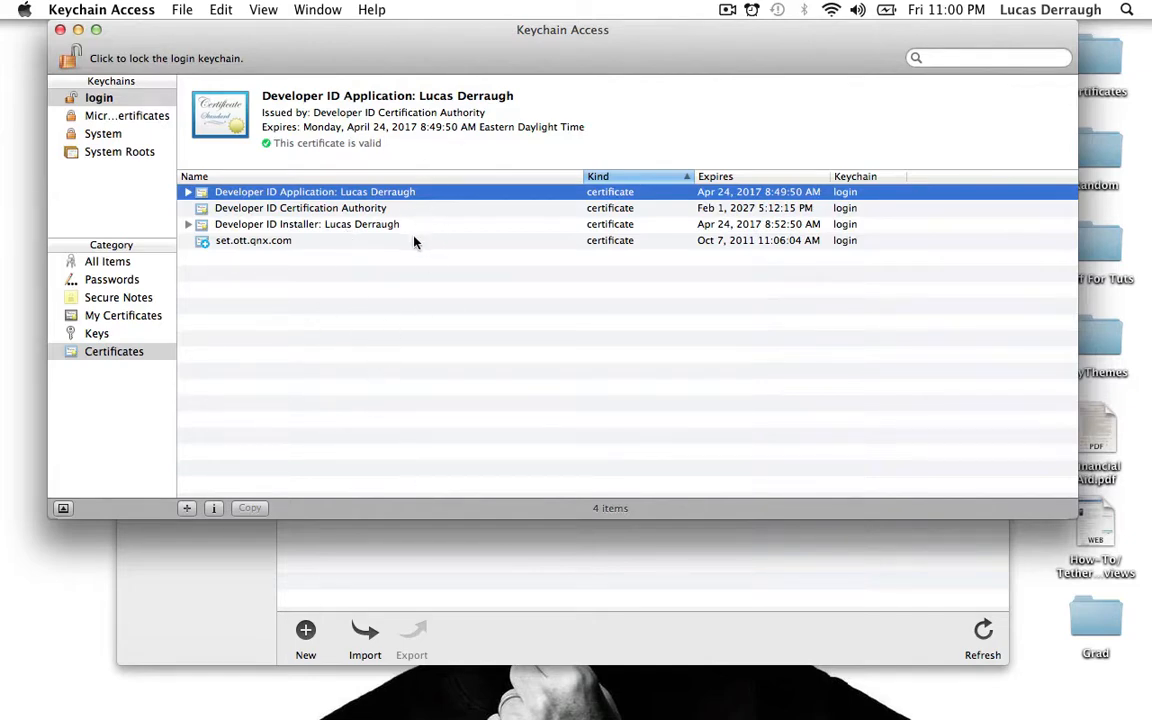
# Return to Xcode's Organizer, refresh the provisioning profiles and log in with the developer's Apple ID.
pyautogui.click(404, 571)
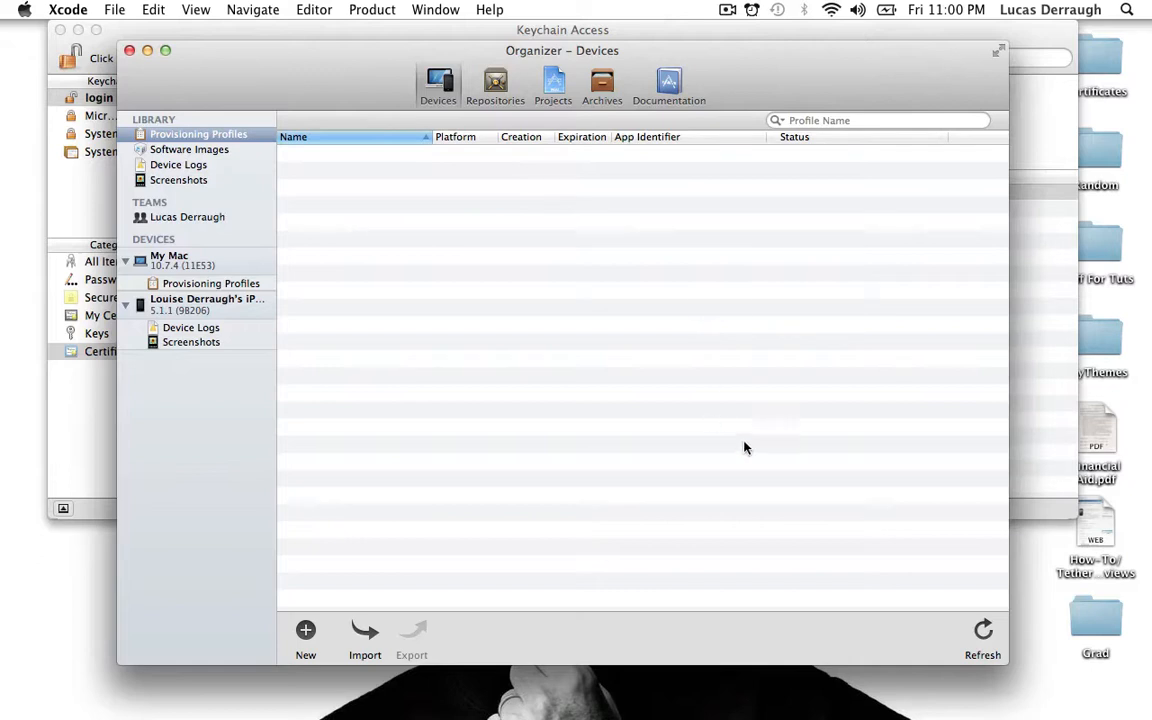
pyautogui.click(984, 631)
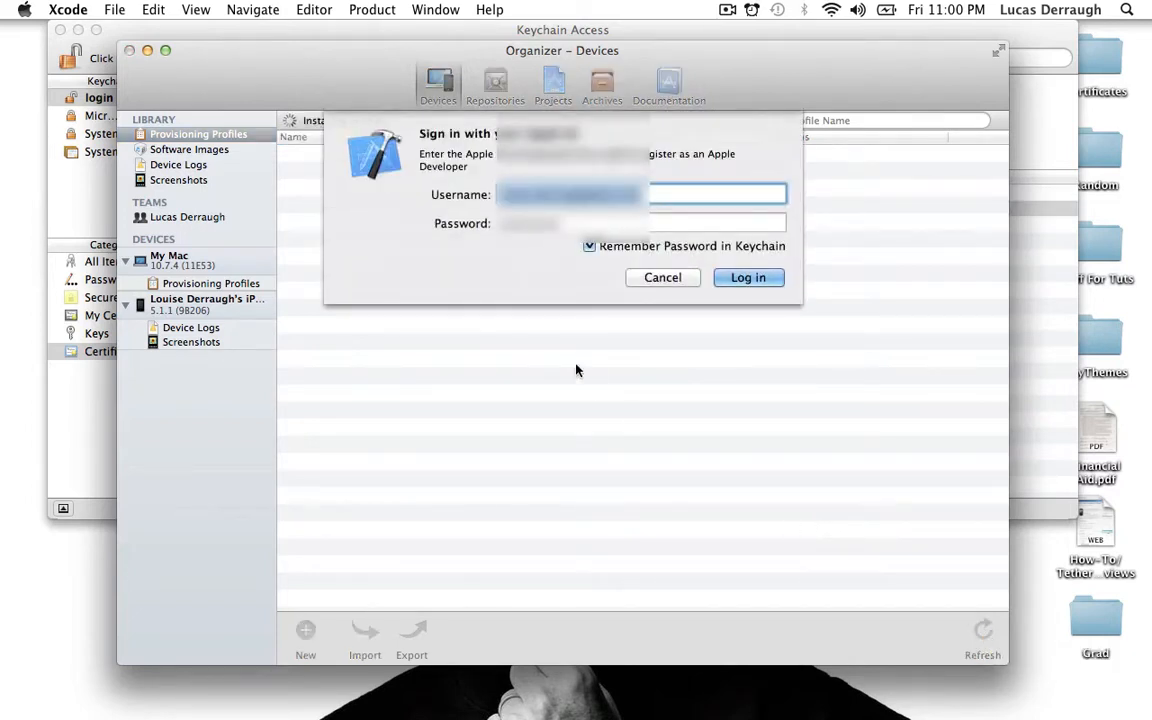
pyautogui.click(748, 278)
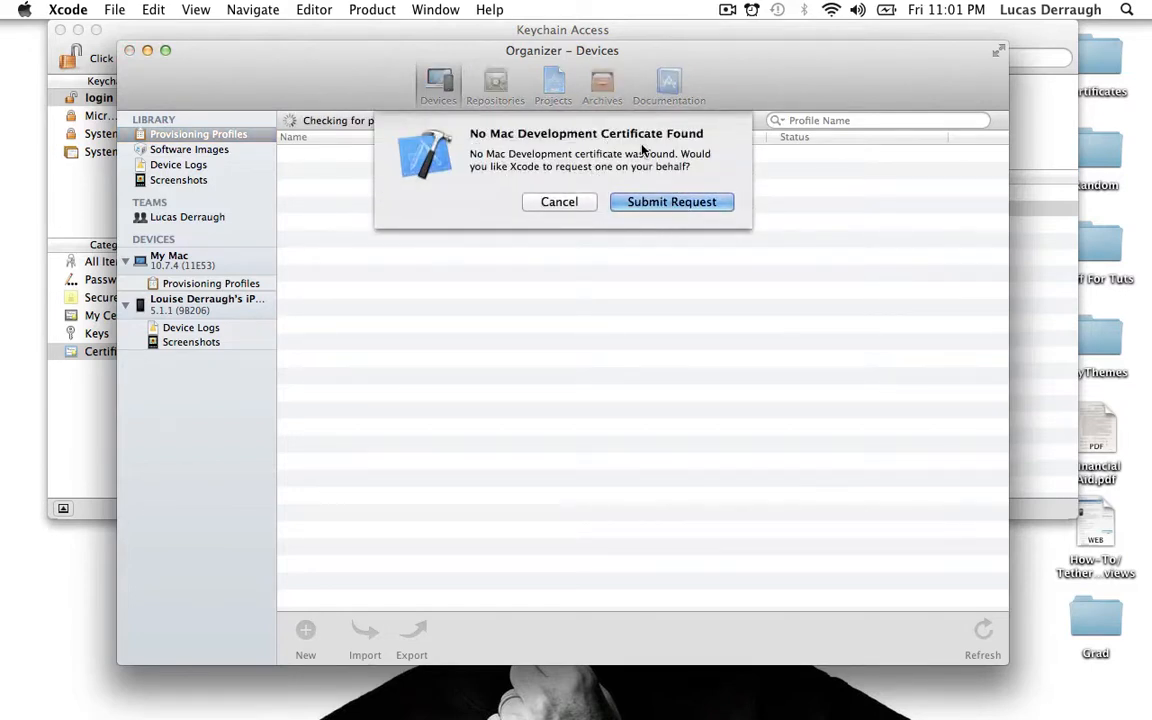
# Submit requests for the Mac Development, Mac Submission and Mac Installer certificates, and skip exporting the developer profile.
pyautogui.click(671, 202)
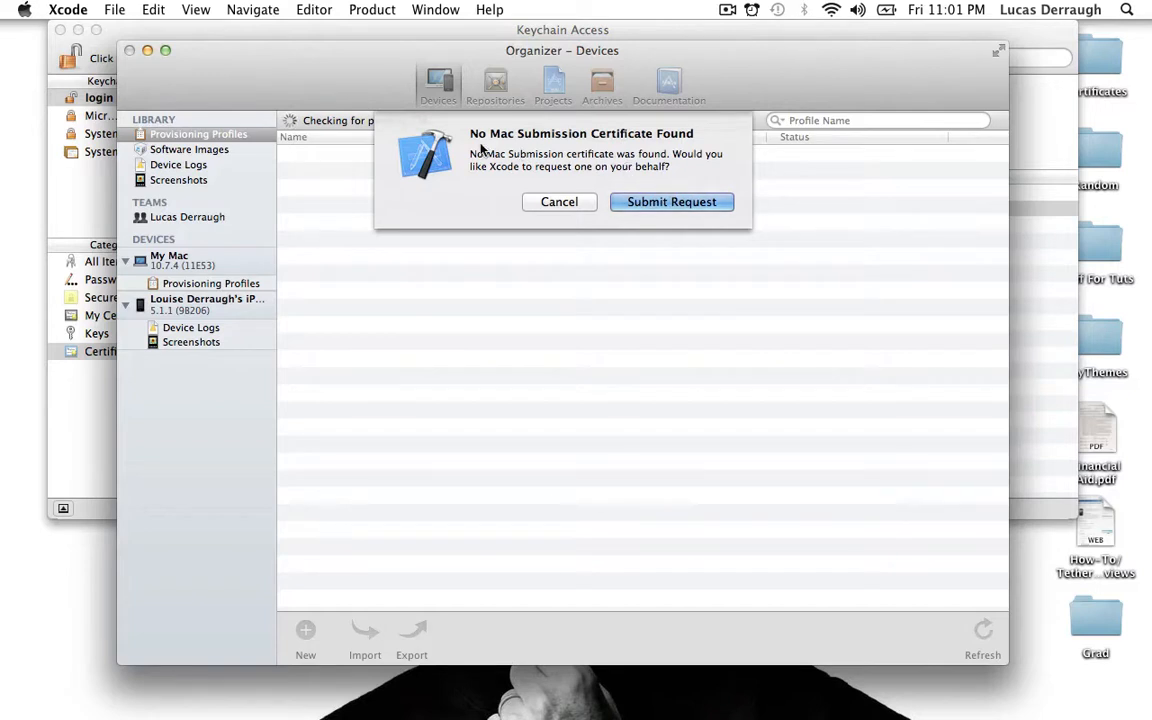
pyautogui.click(705, 203)
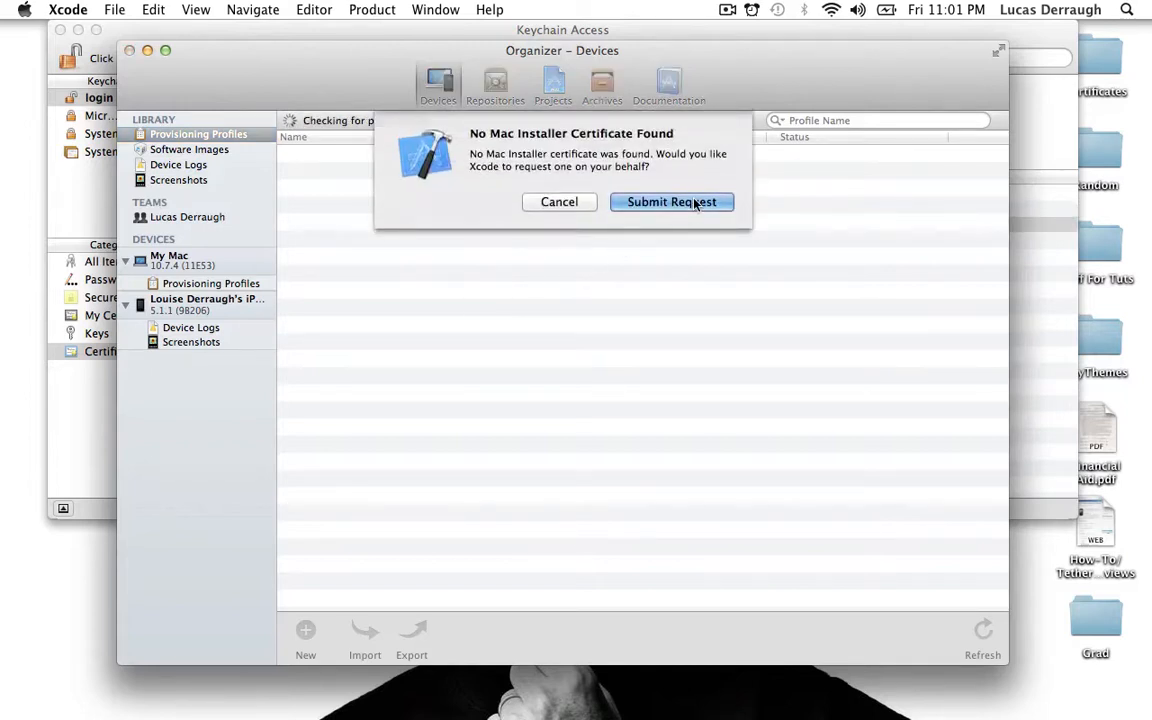
pyautogui.click(672, 203)
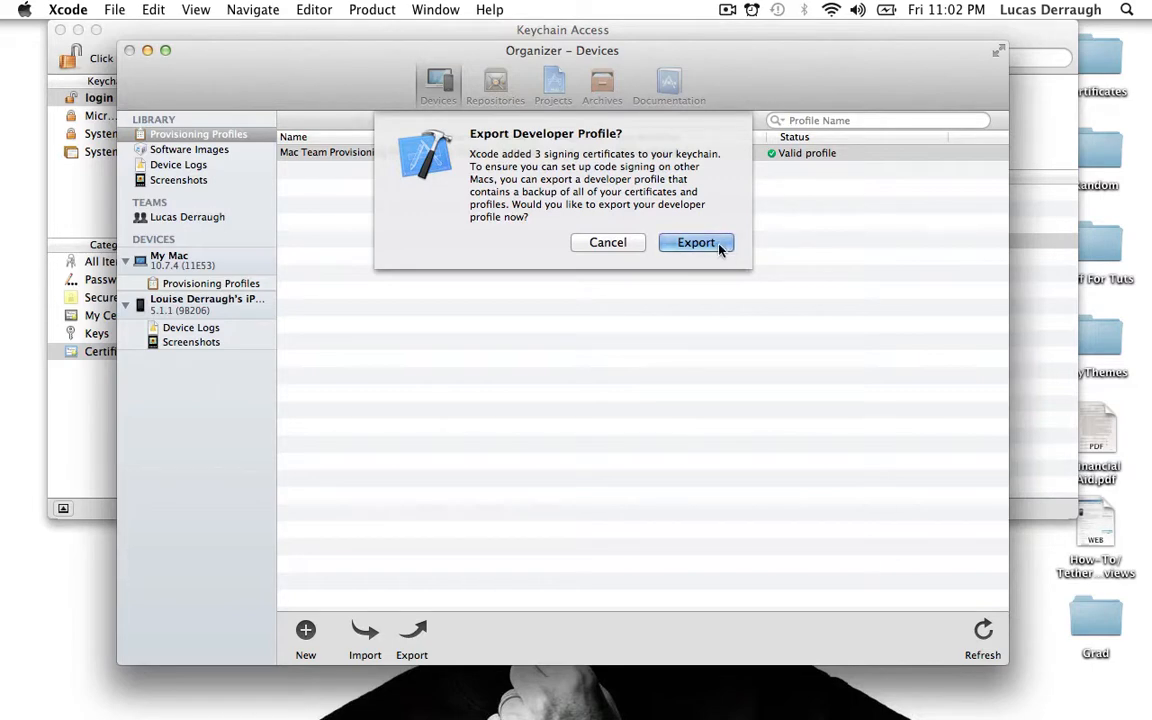
pyautogui.click(718, 244)
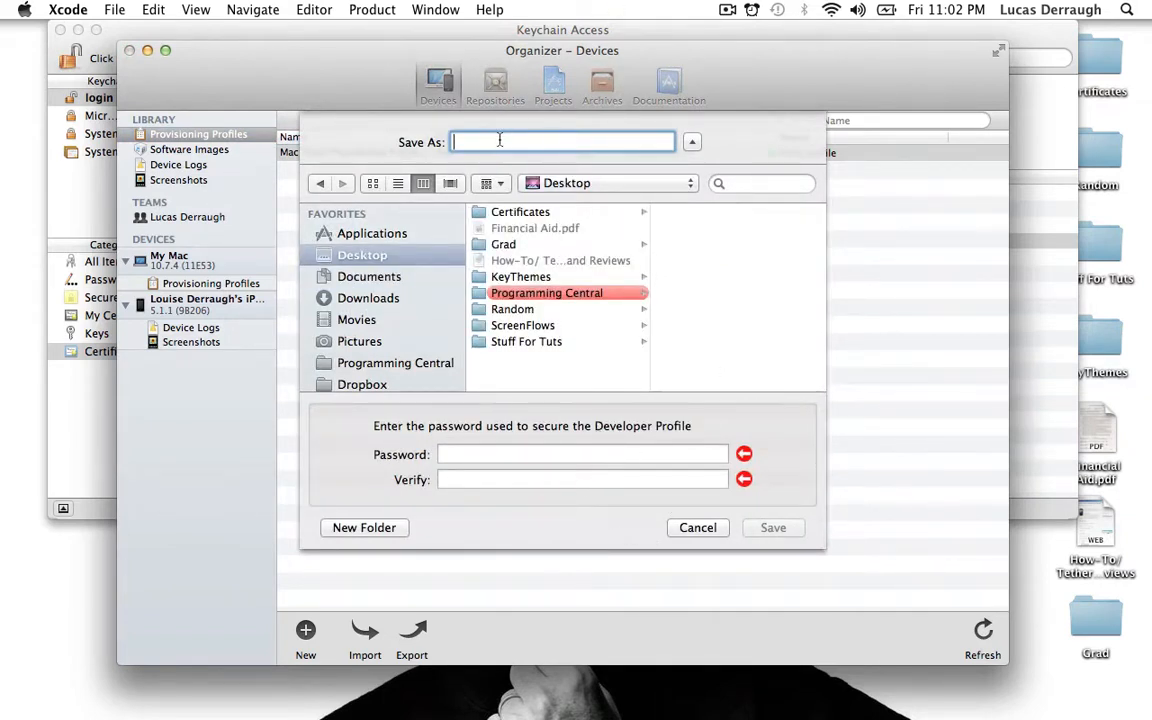
pyautogui.click(698, 528)
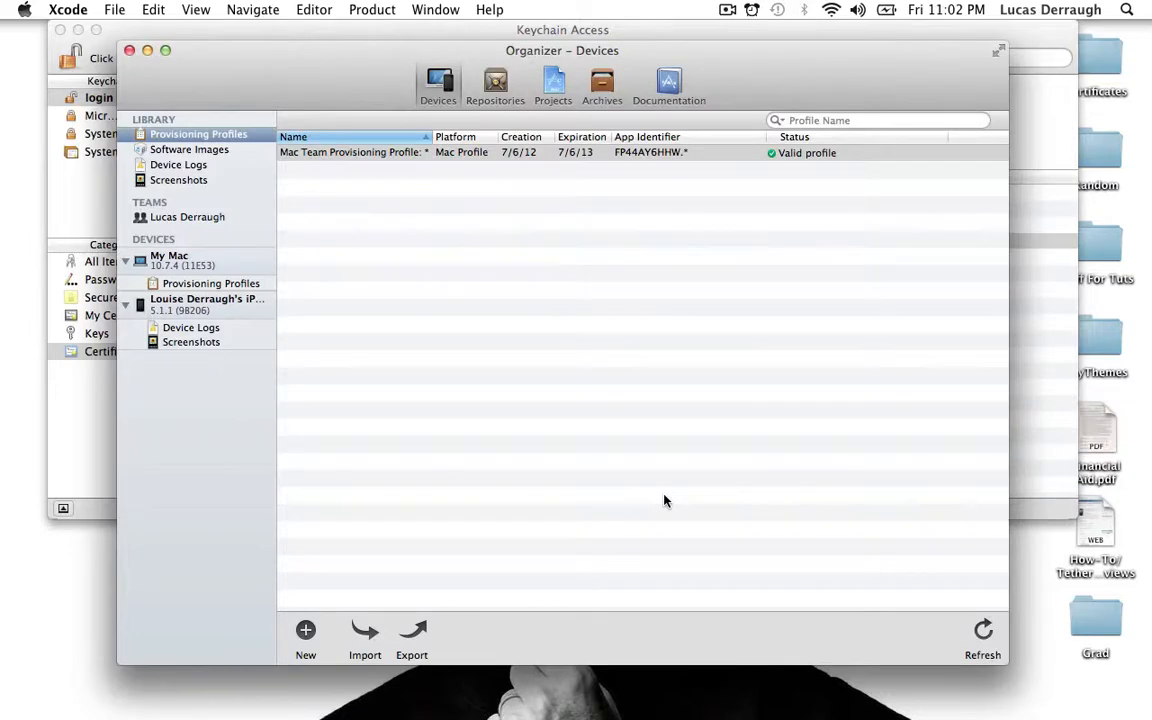
# Switch to Keychain Access and inspect the Apple Worldwide Developer Relations and the 3rd Party Mac Developer Application and Installer certificates.
pyautogui.click(263, 36)
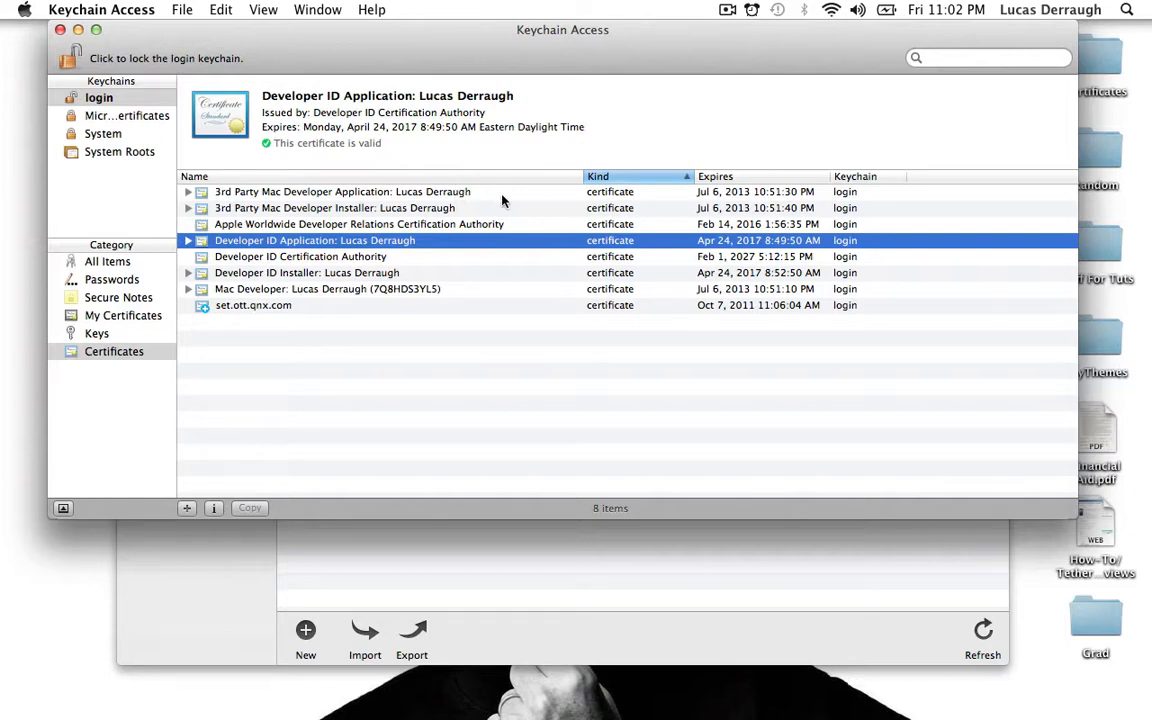
pyautogui.click(504, 224)
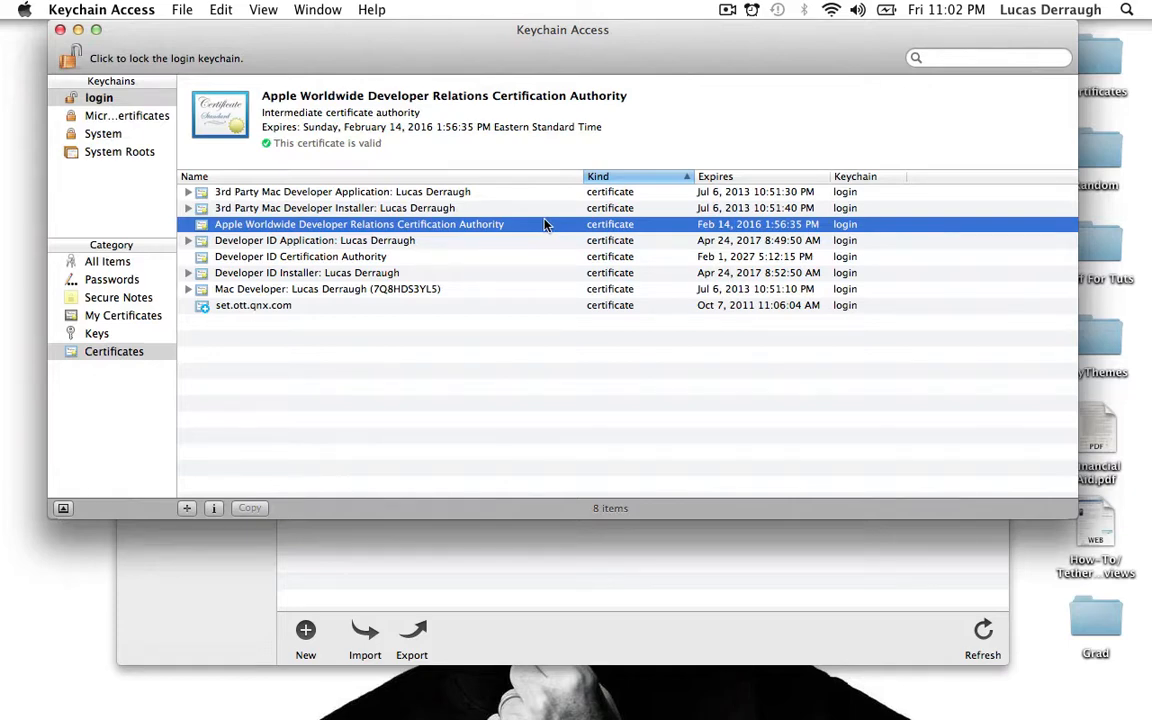
pyautogui.press('Up')
pyautogui.press('Up')
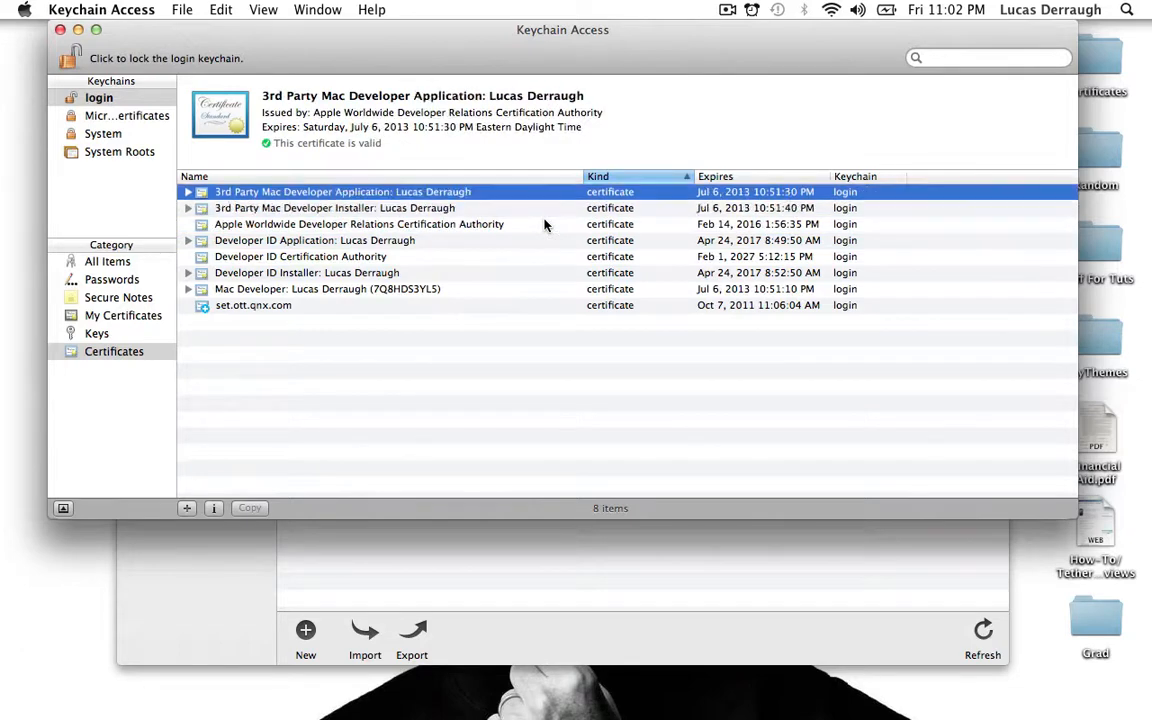
pyautogui.press('Down')
pyautogui.press('Up')
pyautogui.press('Down')
pyautogui.press('Up')
pyautogui.press('Down')
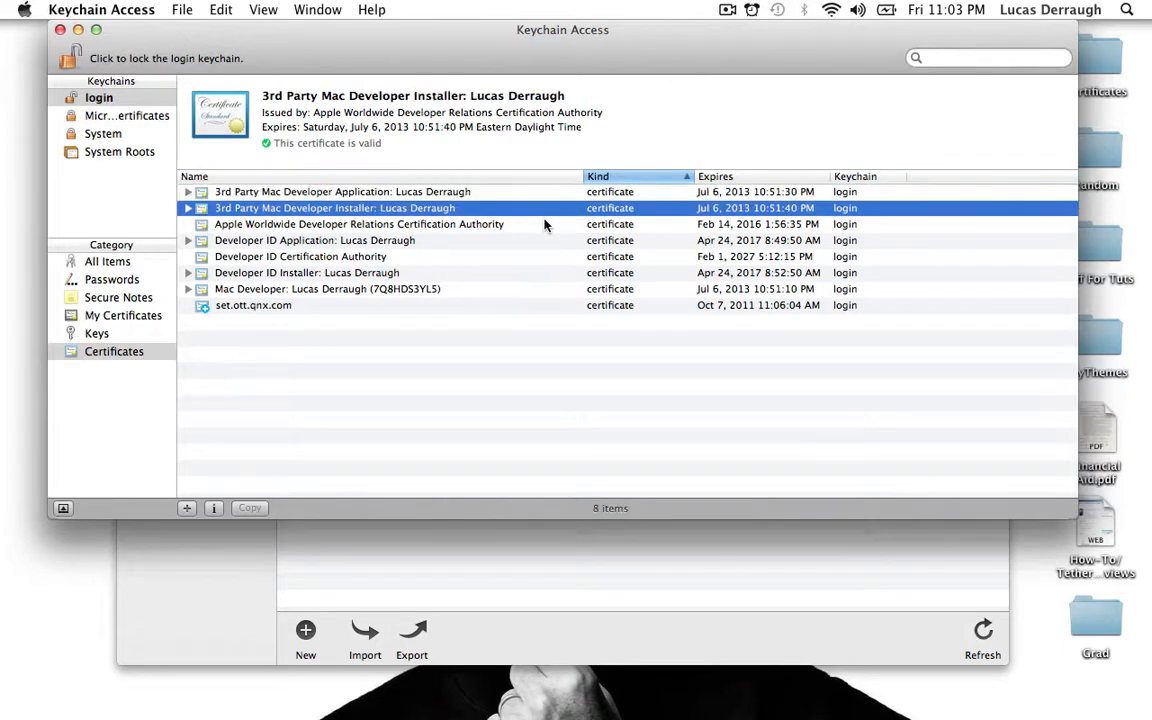
# Examine the details of the certificates from 3rd Party Mac Developer Application through Mac Developer in the login keychain.
pyautogui.press('Up')
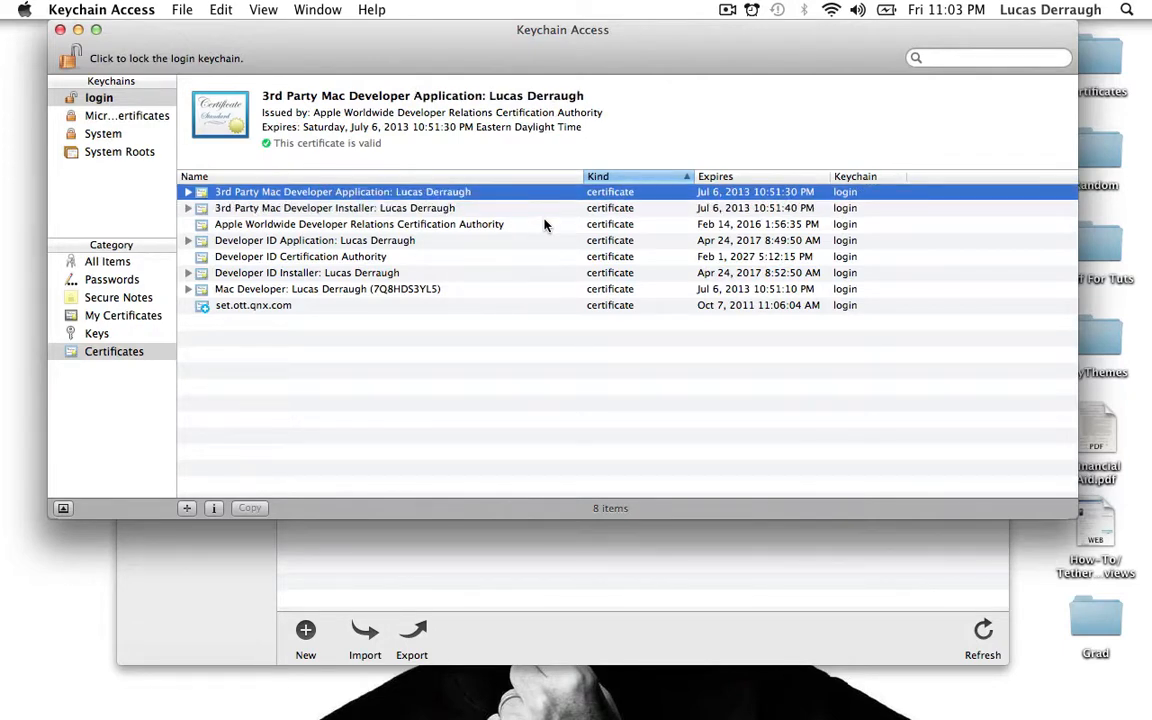
pyautogui.press('Down')
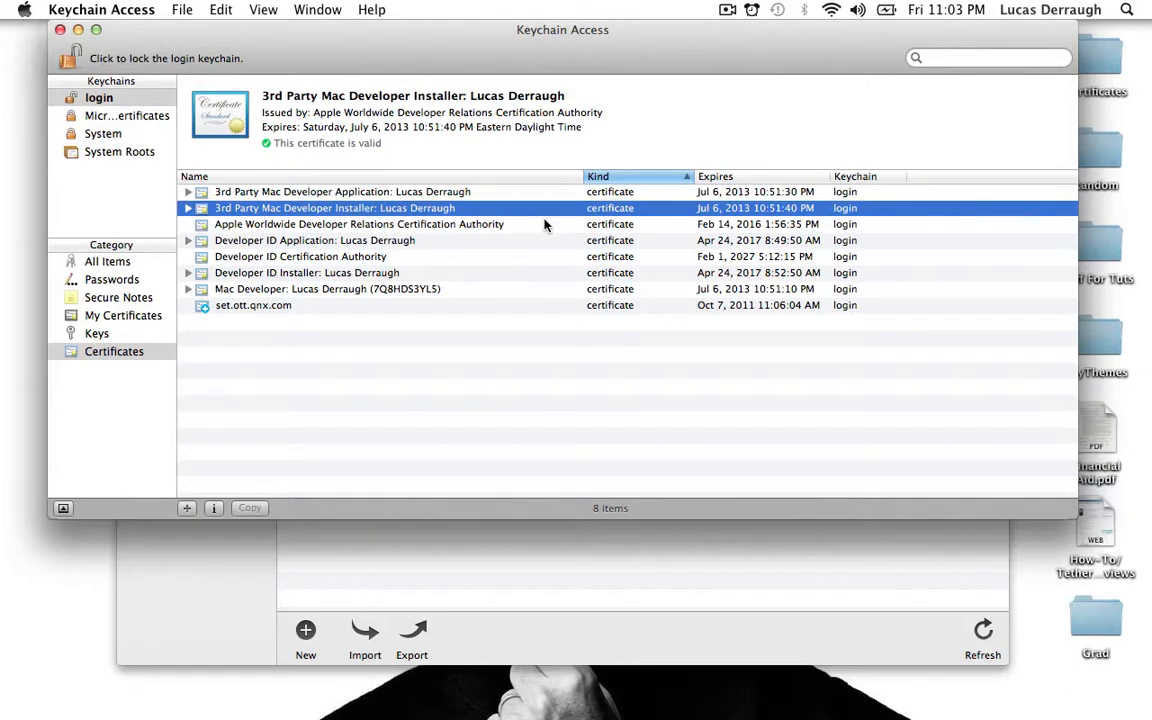
pyautogui.press('Down')
pyautogui.press('Down')
pyautogui.press('Down')
pyautogui.press('Down')
pyautogui.press('Down')
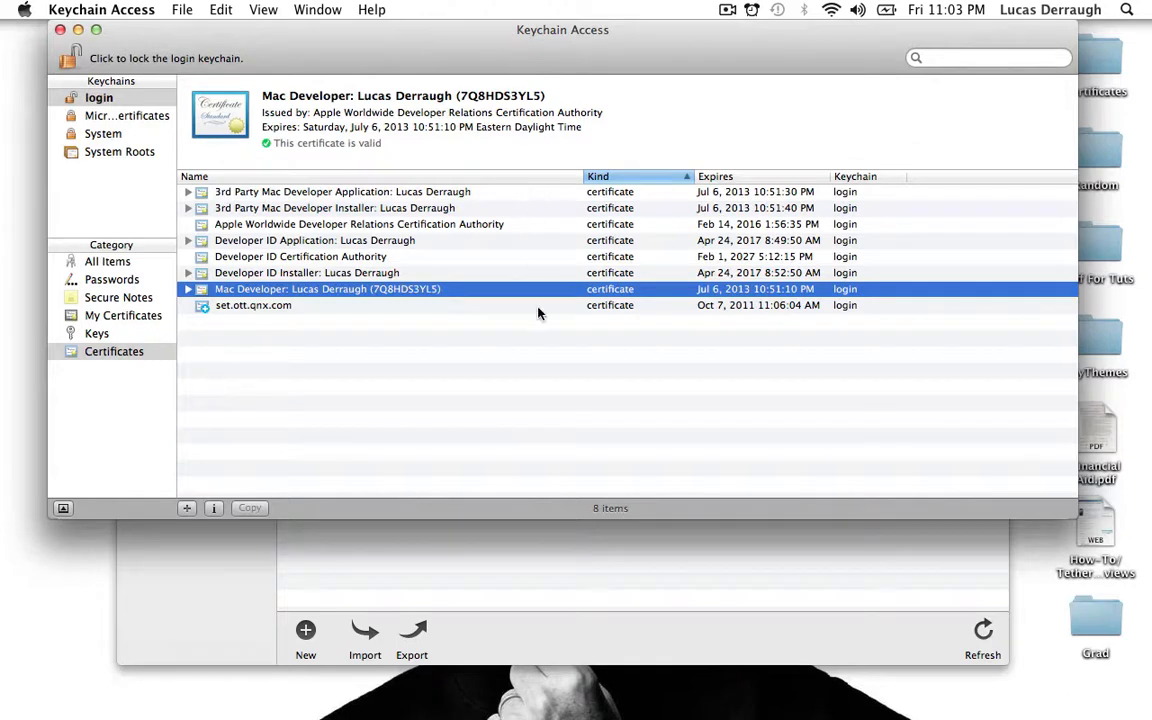
pyautogui.press('Up')
pyautogui.press('Up')
pyautogui.press('Up')
pyautogui.press('Up')
pyautogui.press('Up')
pyautogui.press('Up')
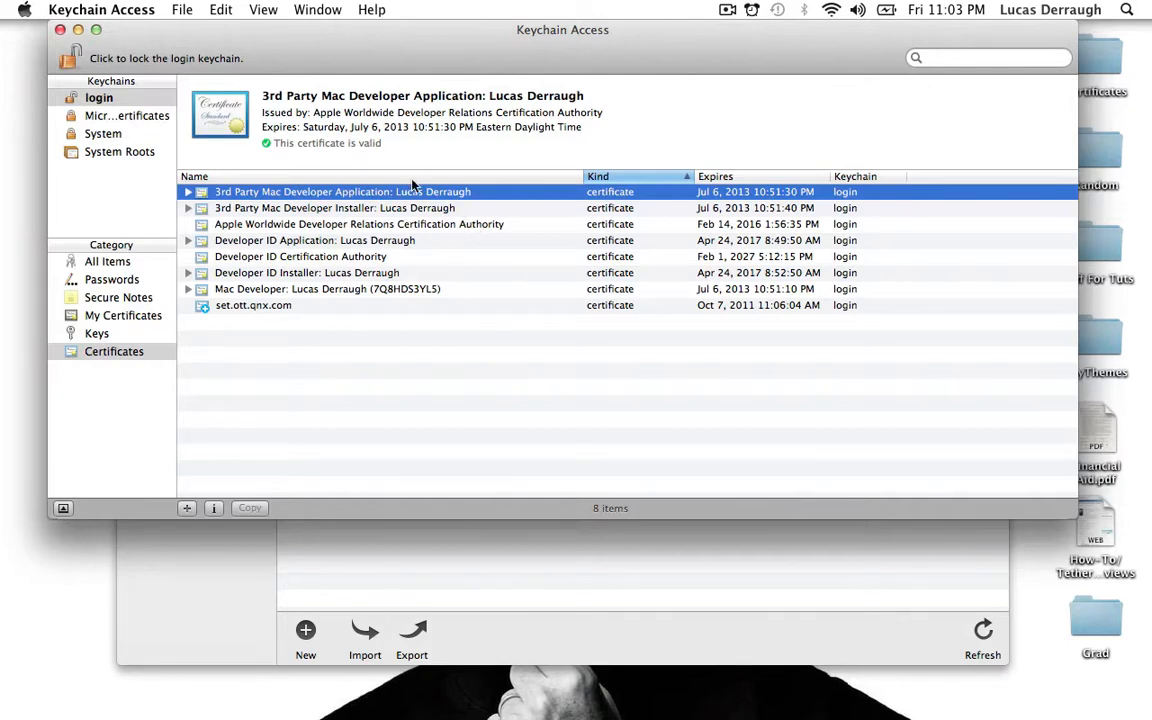
# Select the range of certificates from 3rd Party Mac Developer Application through Mac Developer.
pyautogui.hotkey('shift', 'Down')
pyautogui.hotkey('shift', 'Down')
pyautogui.hotkey('shift', 'Down')
pyautogui.hotkey('shift', 'Down')
pyautogui.hotkey('shift', 'Down')
pyautogui.hotkey('shift', 'Down')
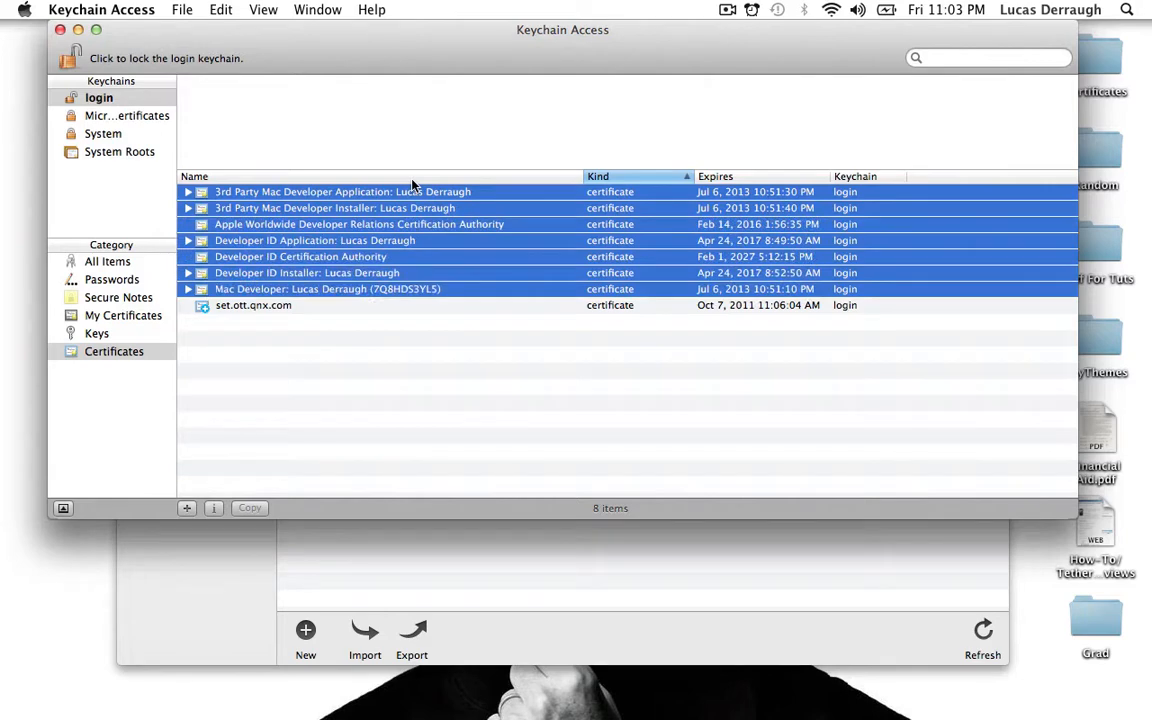
# Expand the 3rd Party Mac Developer Application certificate, inspect its private key, and collapse it again.
pyautogui.click(327, 305)
pyautogui.click(196, 192)
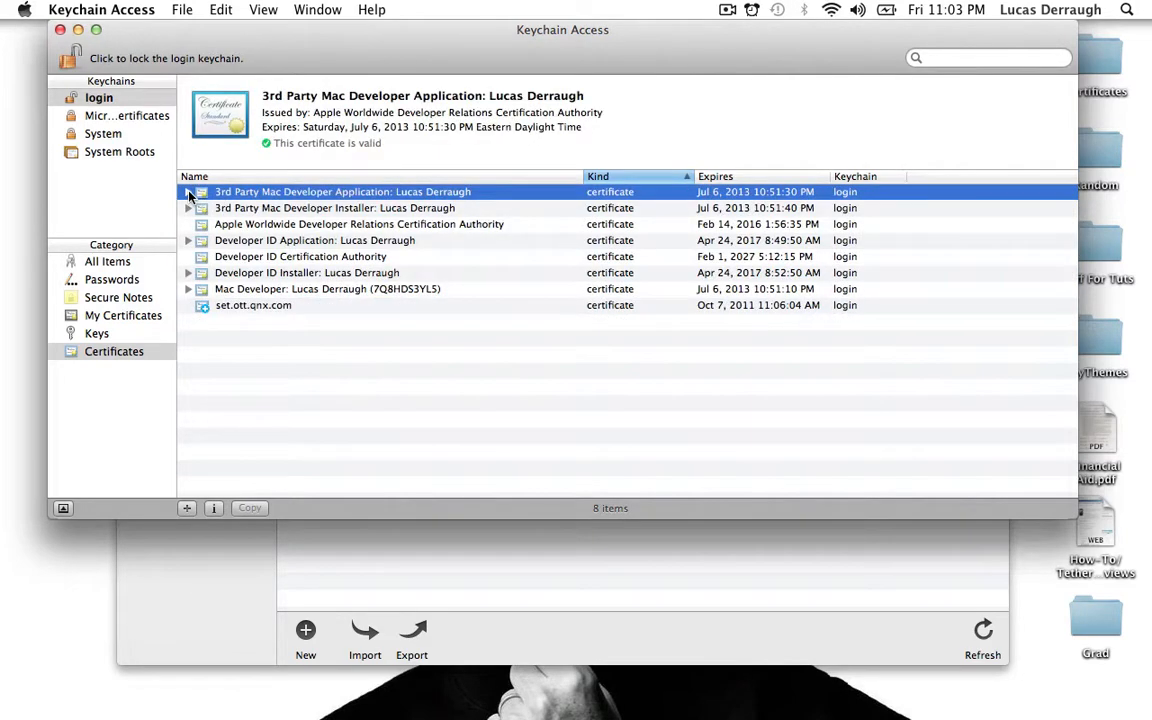
pyautogui.click(188, 193)
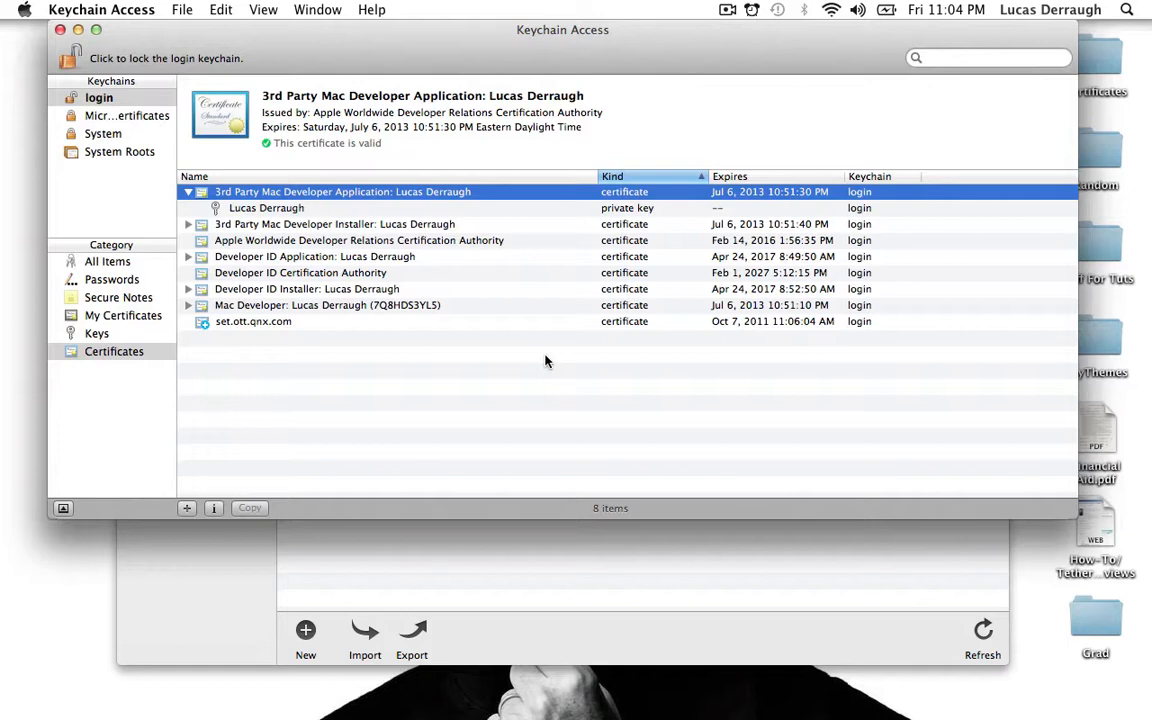
pyautogui.click(552, 210)
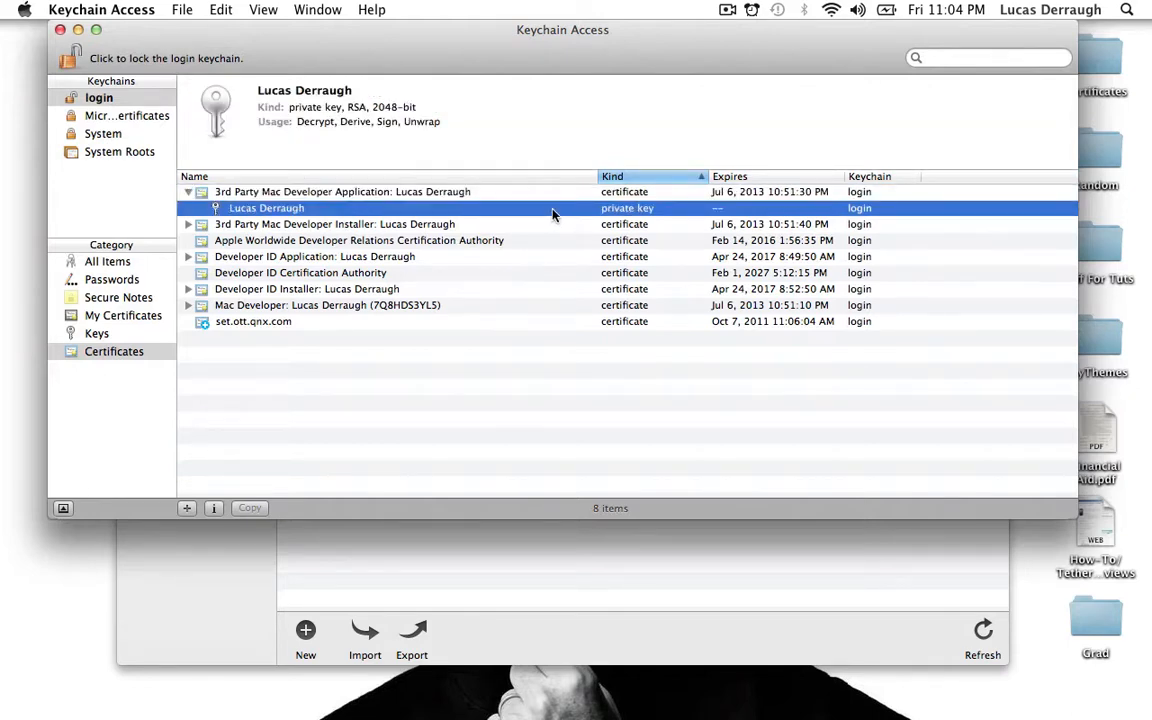
pyautogui.press('Up')
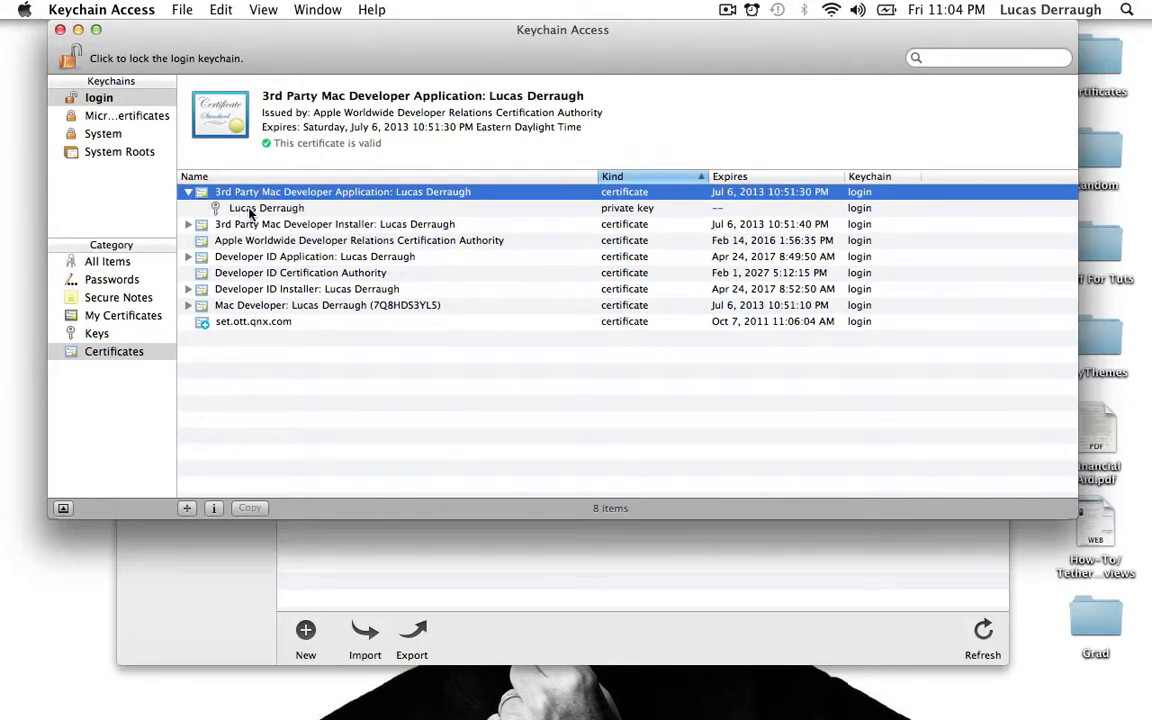
pyautogui.click(188, 192)
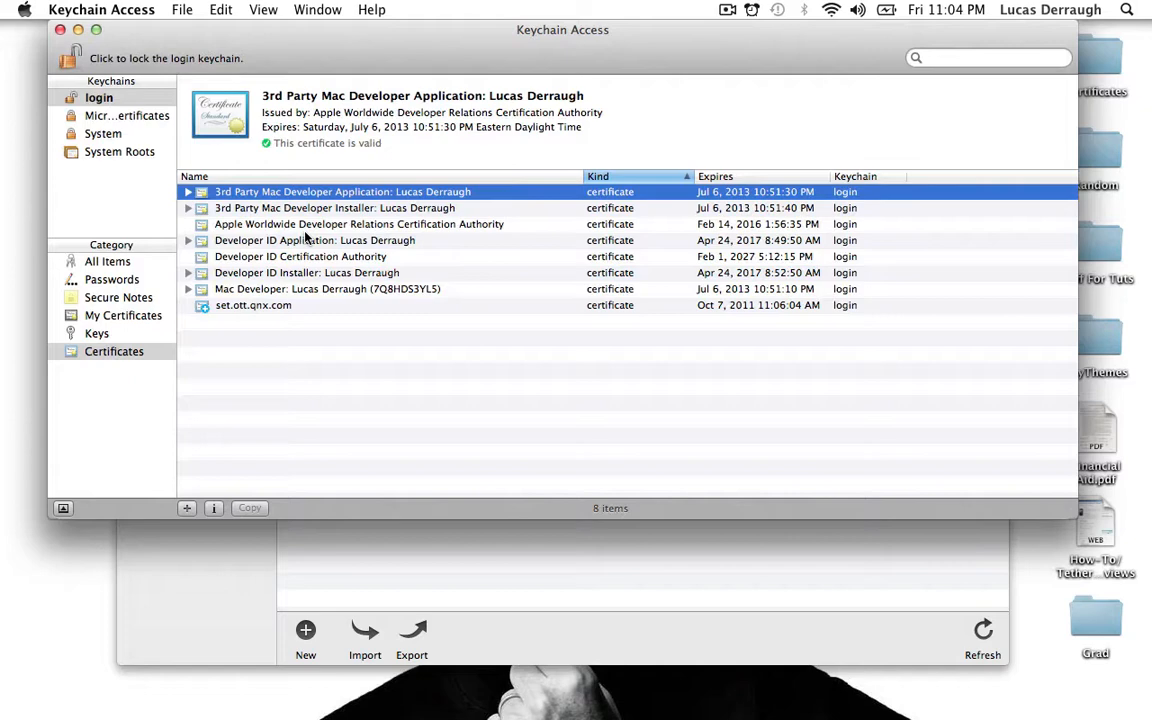
# Select the certificates from 3rd Party Mac Developer Application through Mac Developer, open their export as Personal Information Exchange (.p12), and cancel it.
pyautogui.hotkey('shift', 'Down')
pyautogui.hotkey('shift', 'Down')
pyautogui.hotkey('shift', 'Down')
pyautogui.hotkey('shift', 'Down')
pyautogui.hotkey('shift', 'Down')
pyautogui.hotkey('shift', 'Down')
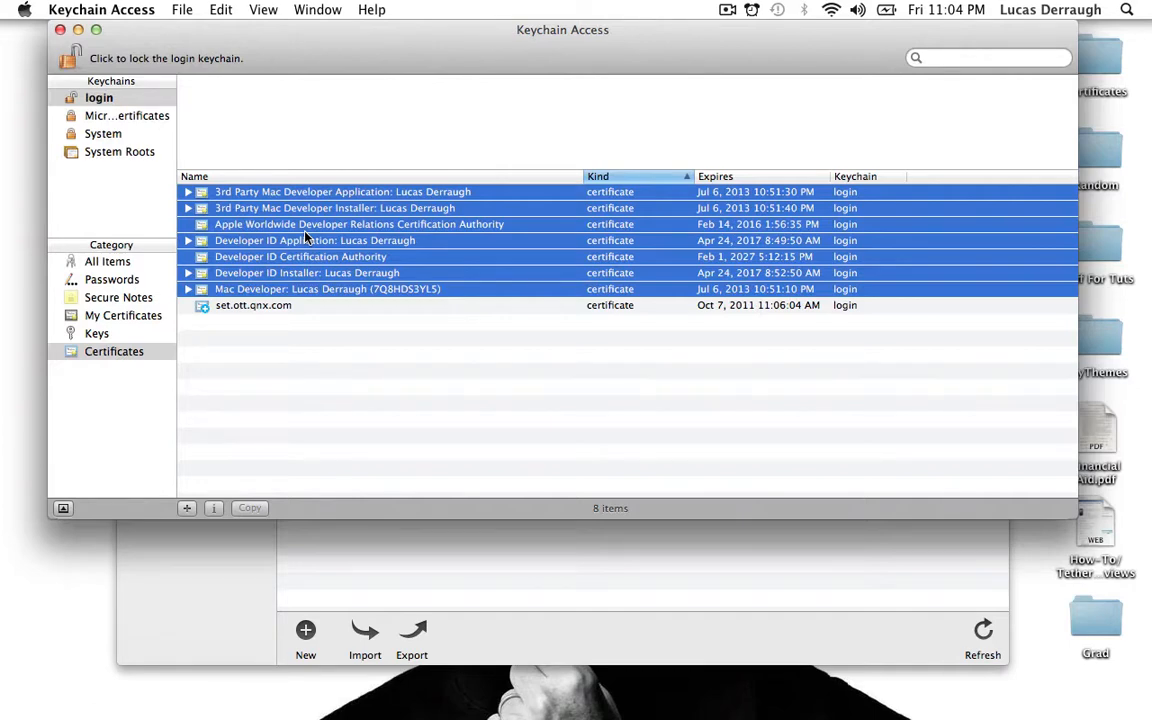
pyautogui.press('Up')
pyautogui.press('Up')
pyautogui.press('Up')
pyautogui.press('Up')
pyautogui.press('Up')
pyautogui.press('Up')
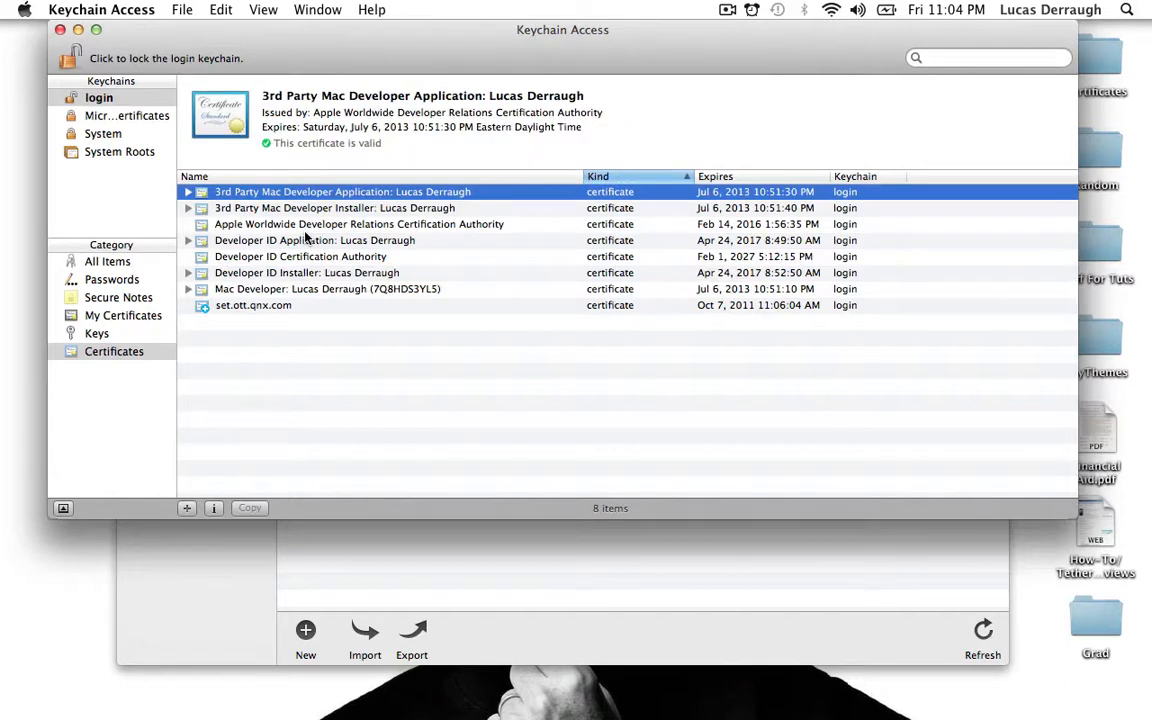
pyautogui.hotkey('shift', 'Down')
pyautogui.hotkey('shift', 'Down')
pyautogui.hotkey('shift', 'Down')
pyautogui.hotkey('shift', 'Down')
pyautogui.hotkey('shift', 'Down')
pyautogui.hotkey('shift', 'Down')
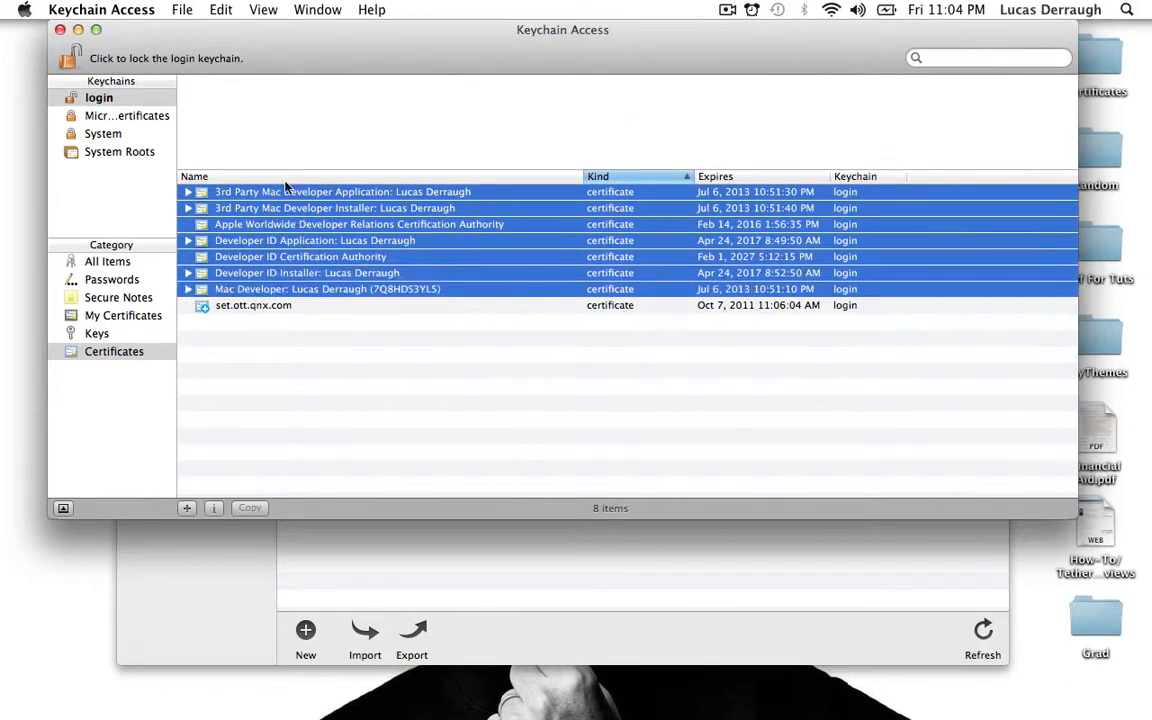
pyautogui.click(176, 8)
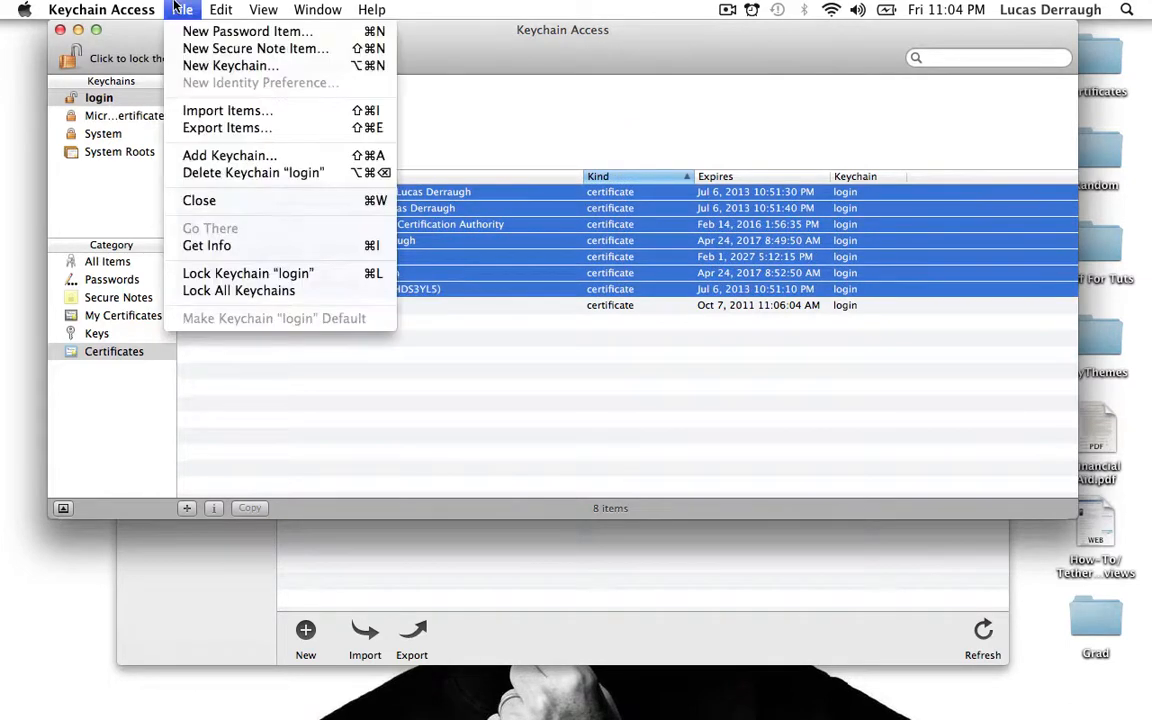
pyautogui.click(178, 126)
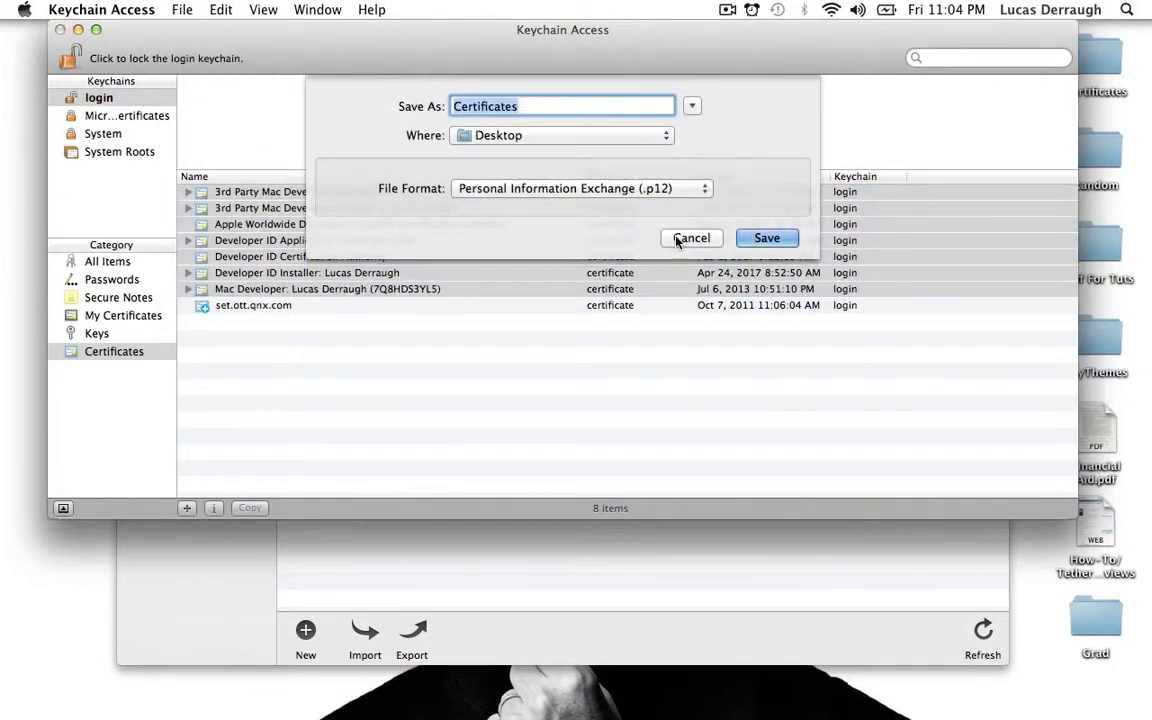
pyautogui.click(690, 238)
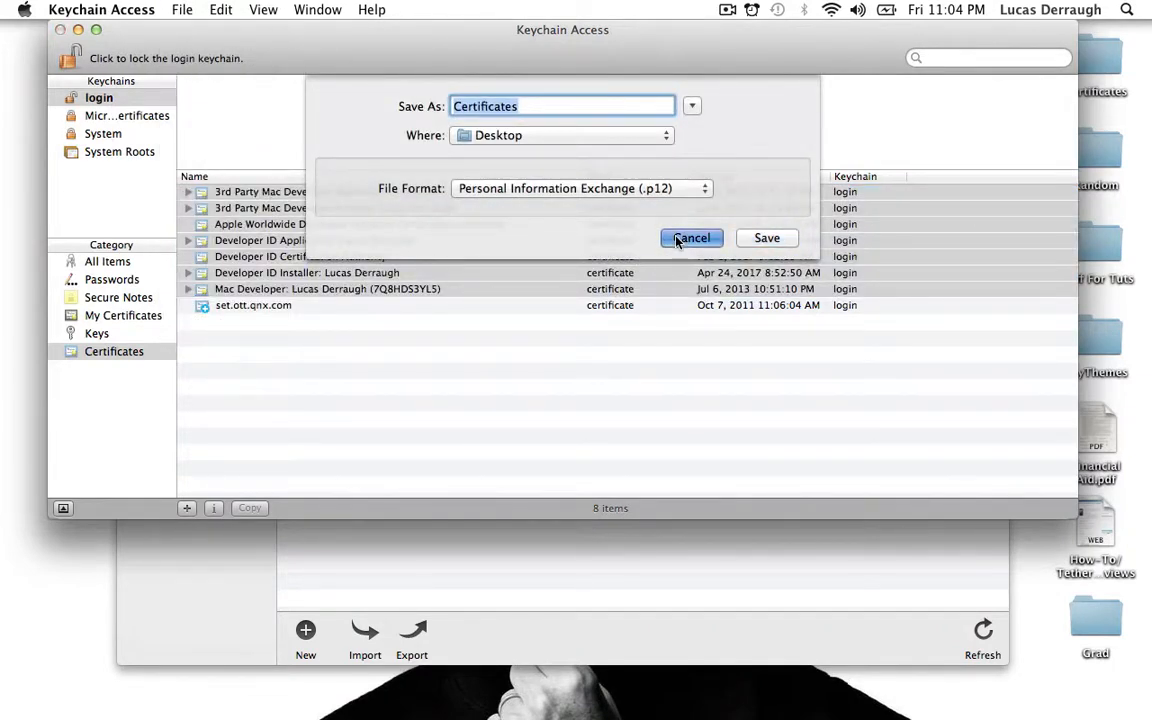
pyautogui.click(549, 357)
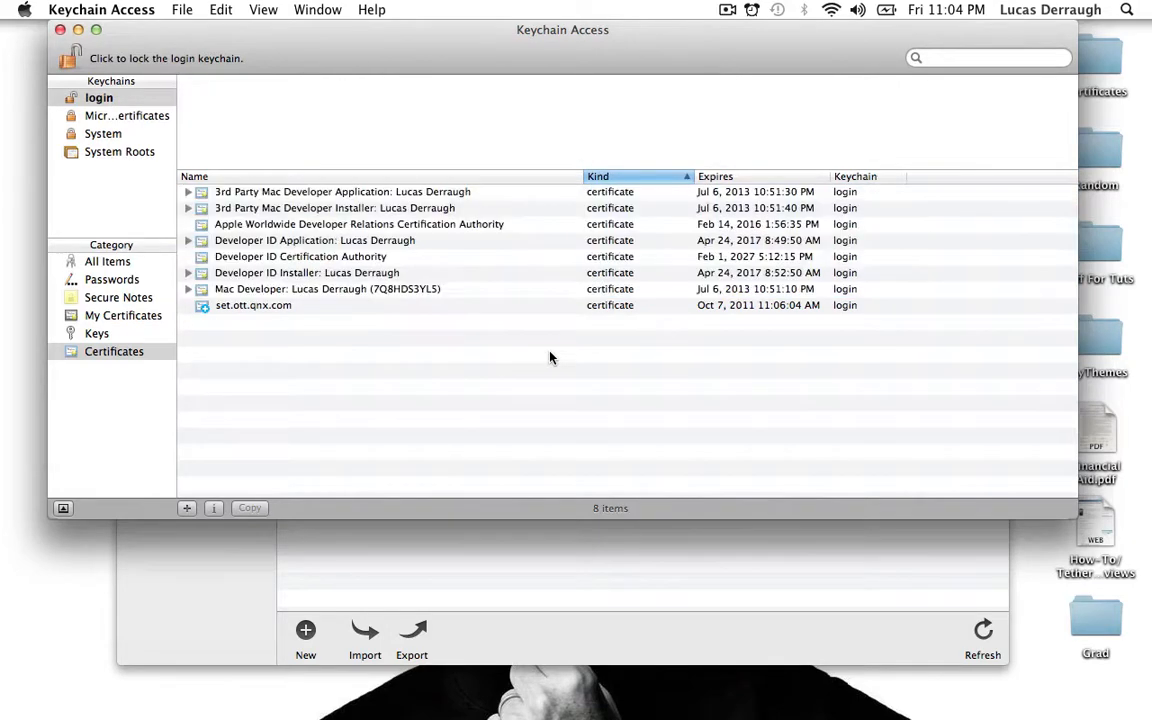
# Reselect the developer certificates, clear the selection, and open and cancel the import of keychain items.
pyautogui.click(491, 289)
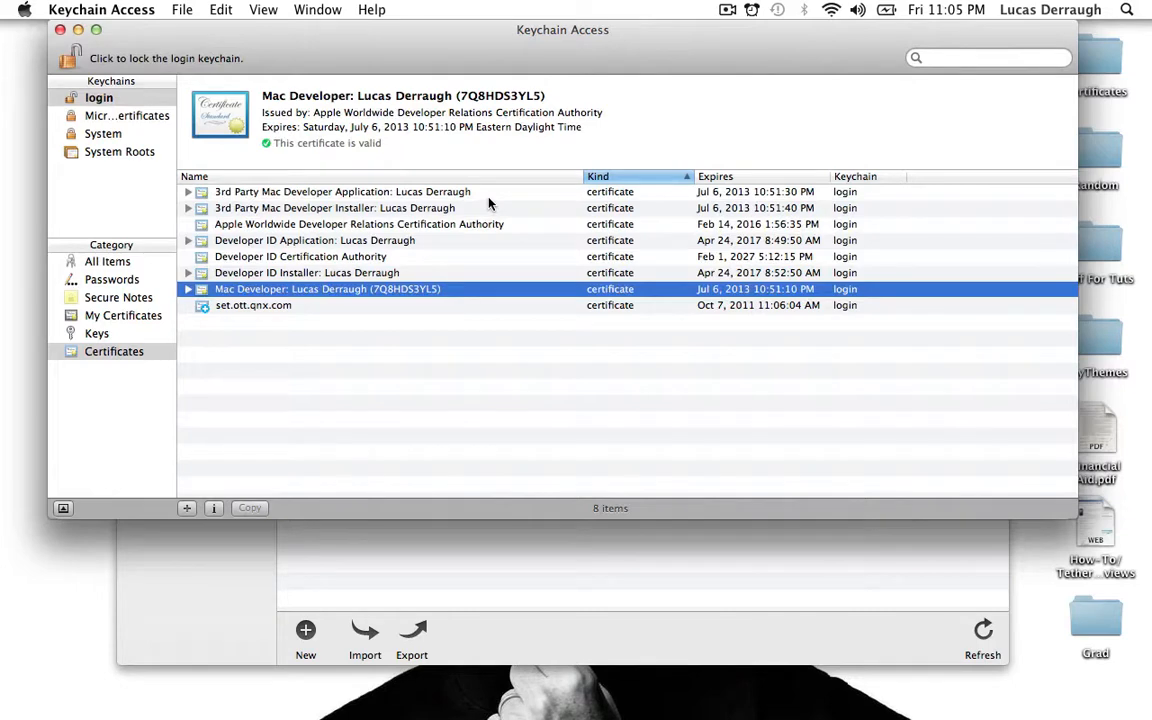
pyautogui.keyDown('shift'); pyautogui.click(489, 200); pyautogui.keyUp('shift')
pyautogui.click(453, 352)
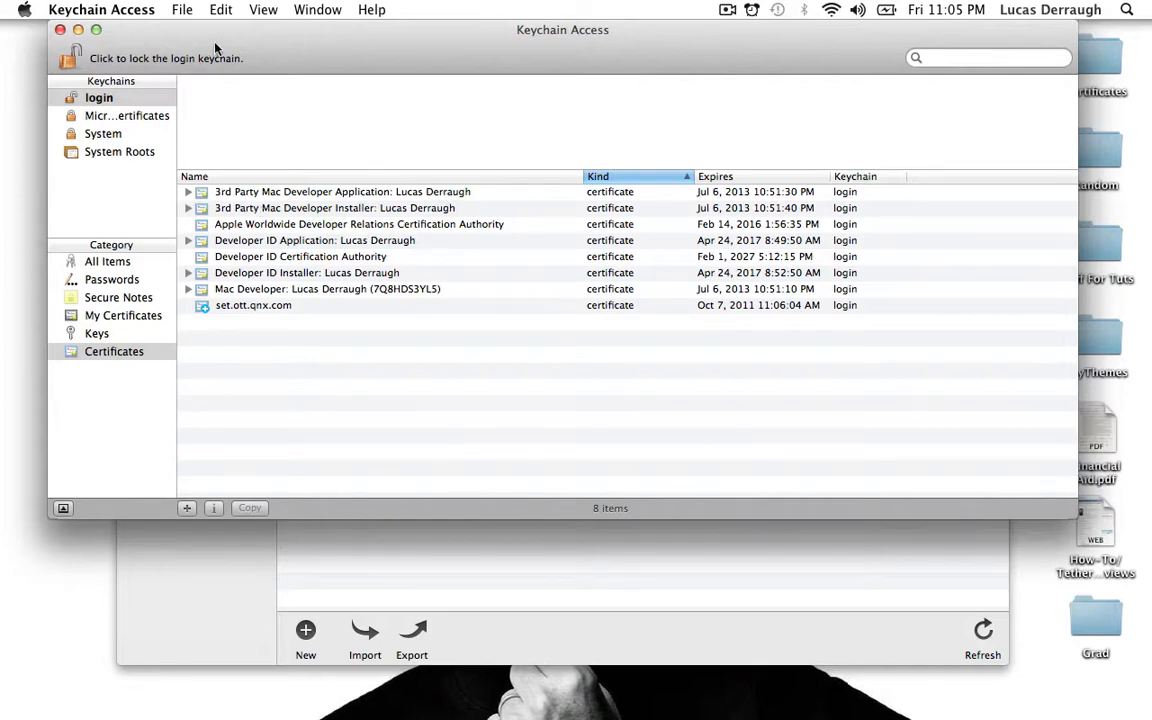
pyautogui.click(178, 10)
pyautogui.click(188, 111)
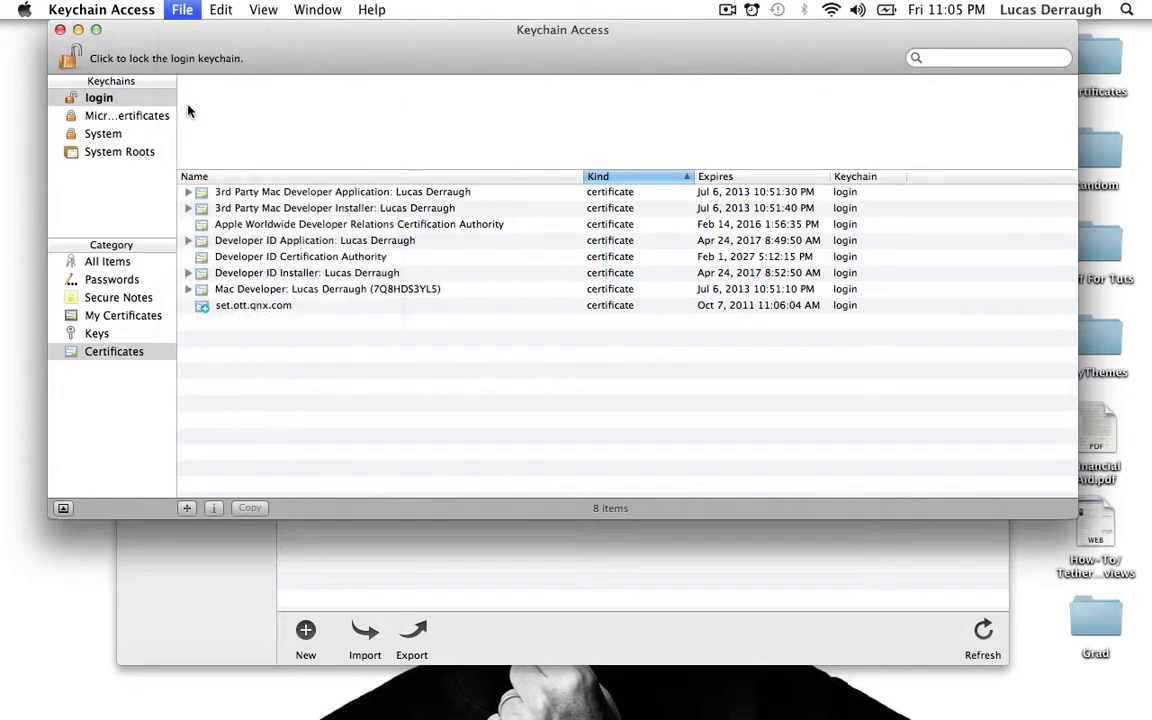
pyautogui.click(697, 446)
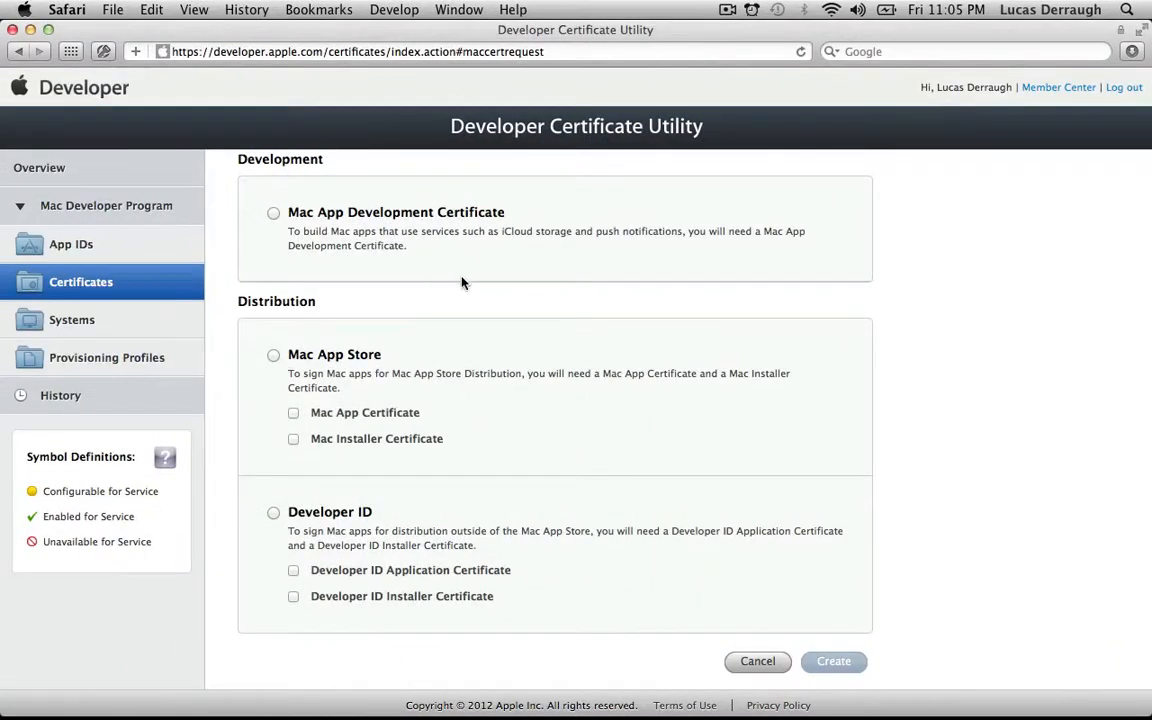
# Switch to Xcode's Organizer and check My Mac's provisioning profiles and device details.
pyautogui.scroll(2, 462, 283)
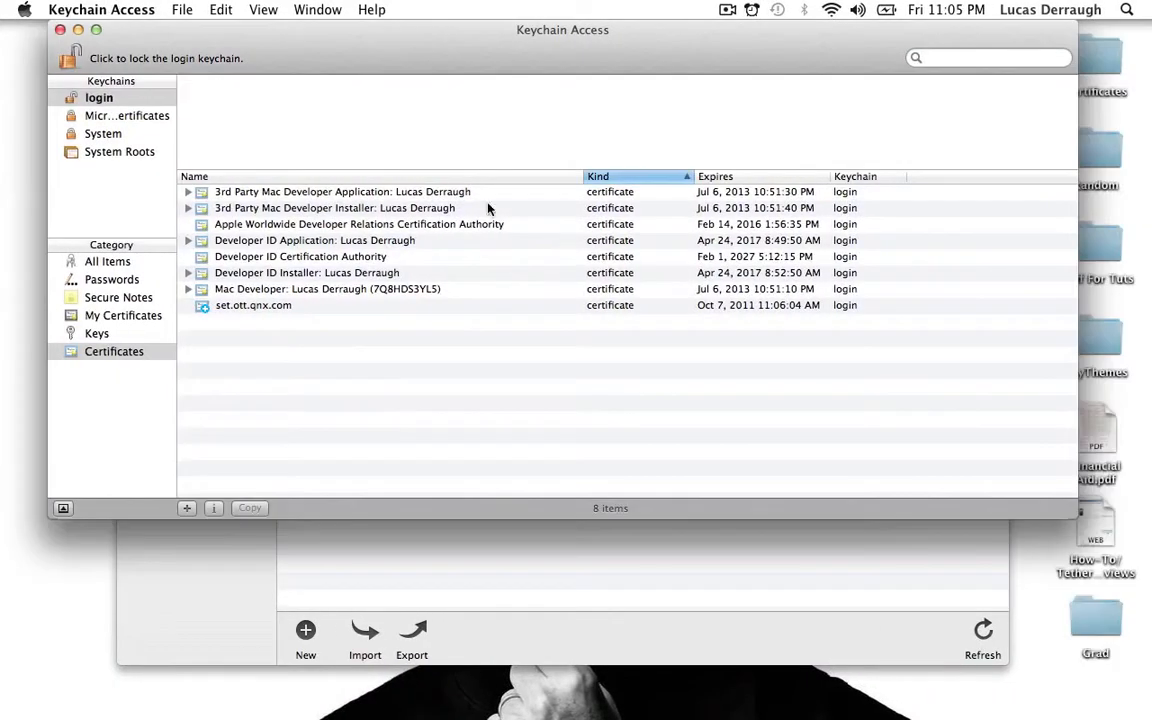
pyautogui.click(362, 532)
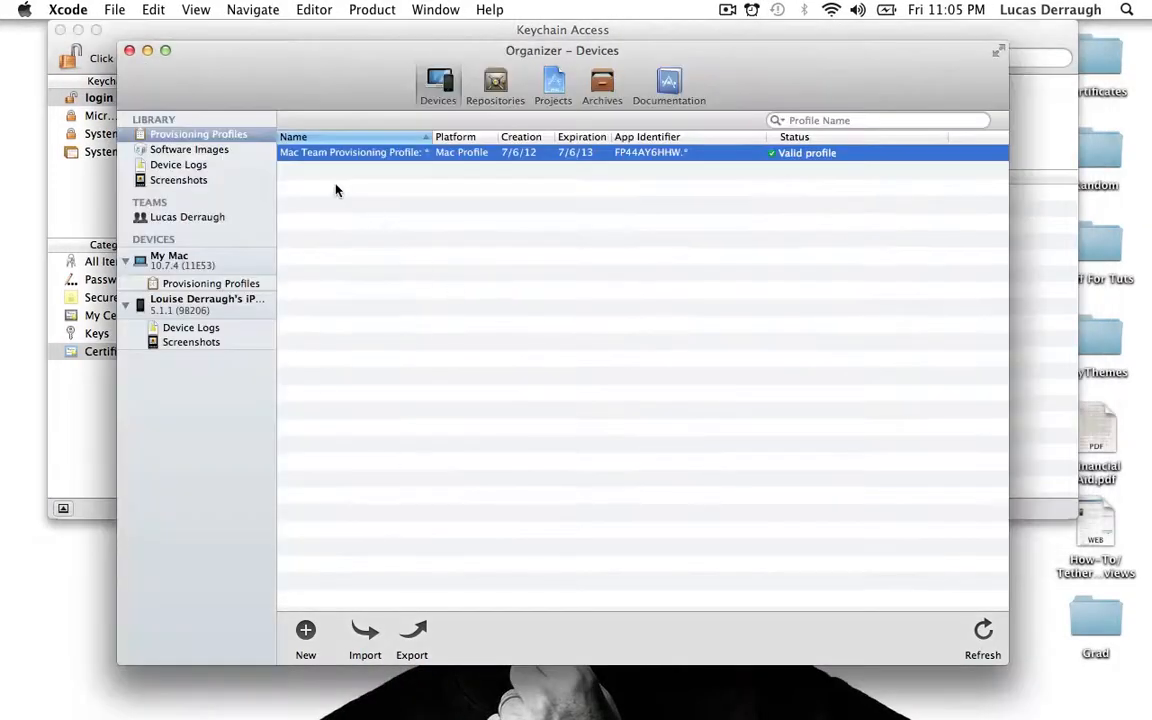
pyautogui.click(208, 138)
pyautogui.click(240, 283)
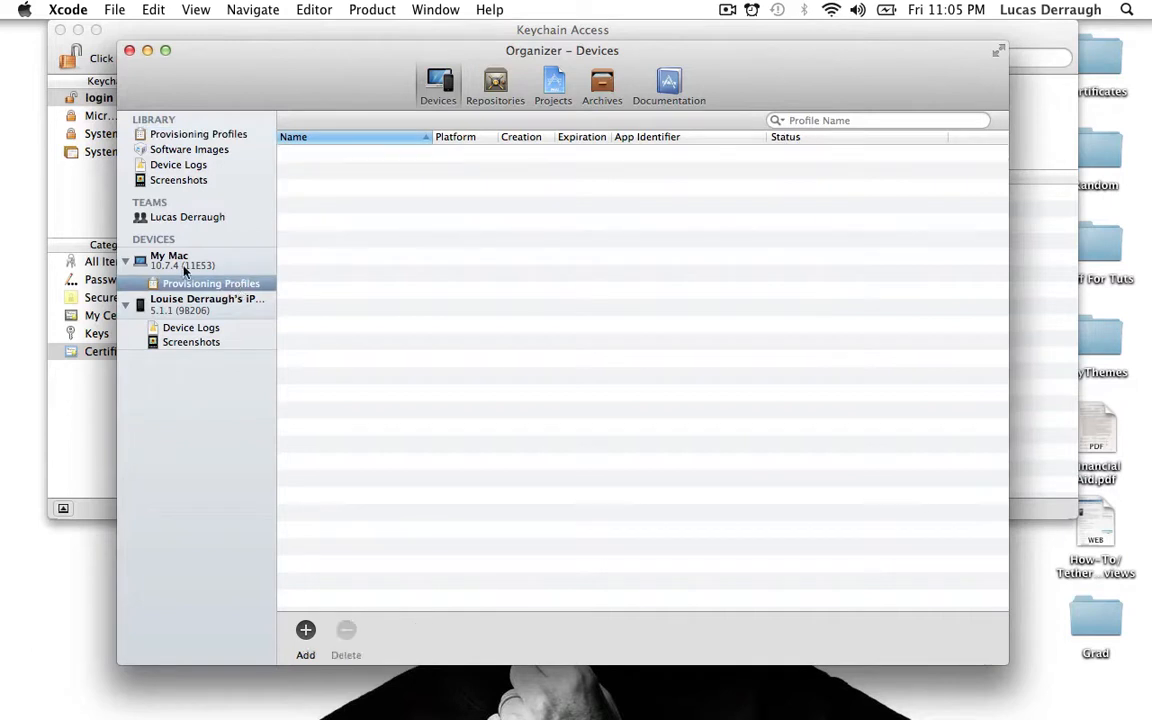
pyautogui.click(244, 263)
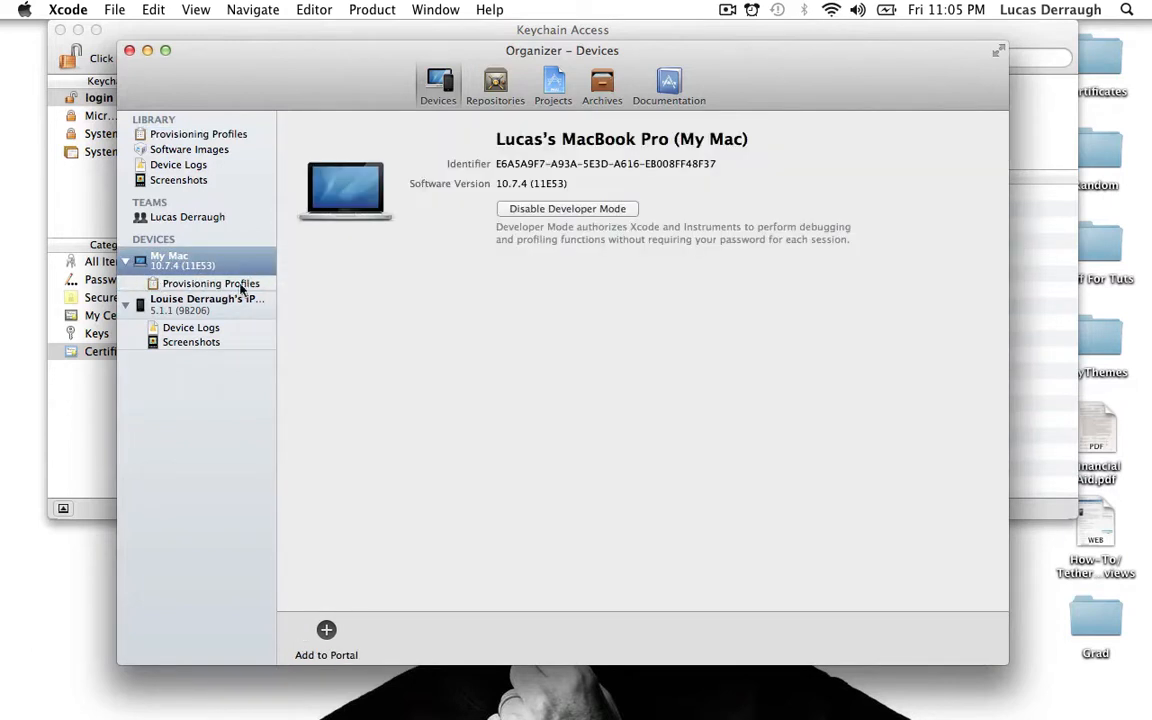
# Install the Mac Team Provisioning Profile from the library on My Mac, and check it in the device's provisioning profiles.
pyautogui.click(237, 137)
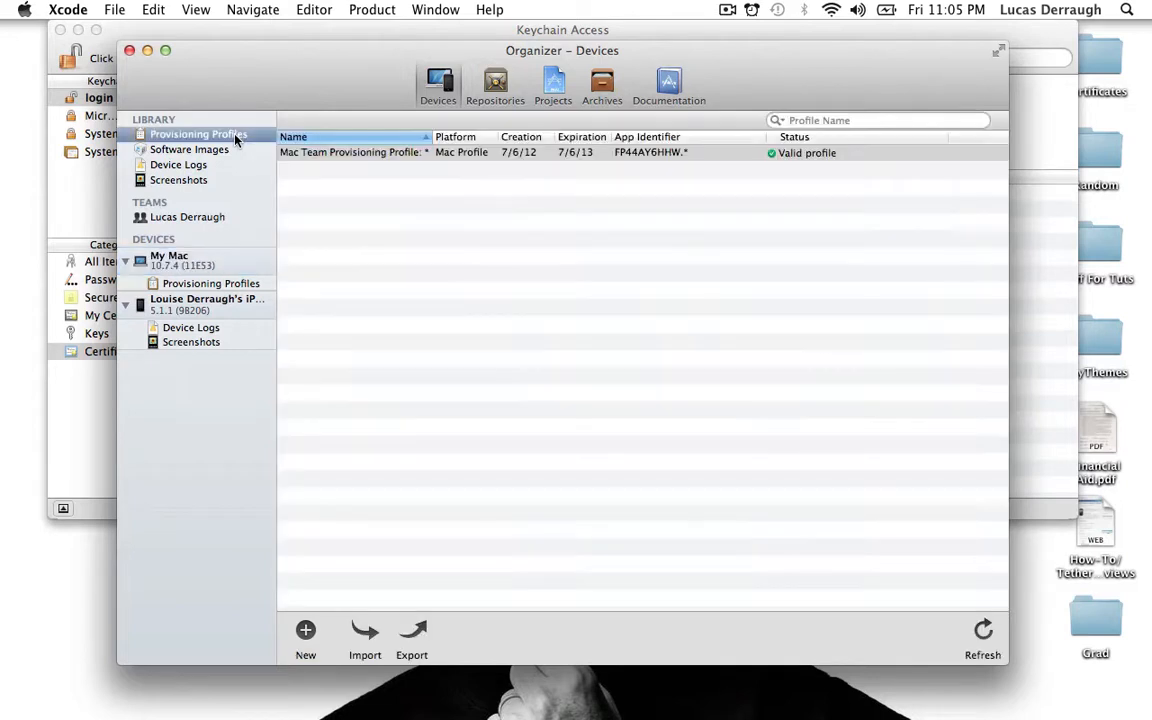
pyautogui.click(369, 154)
pyautogui.moveTo(369, 157); pyautogui.dragTo(370, 163)
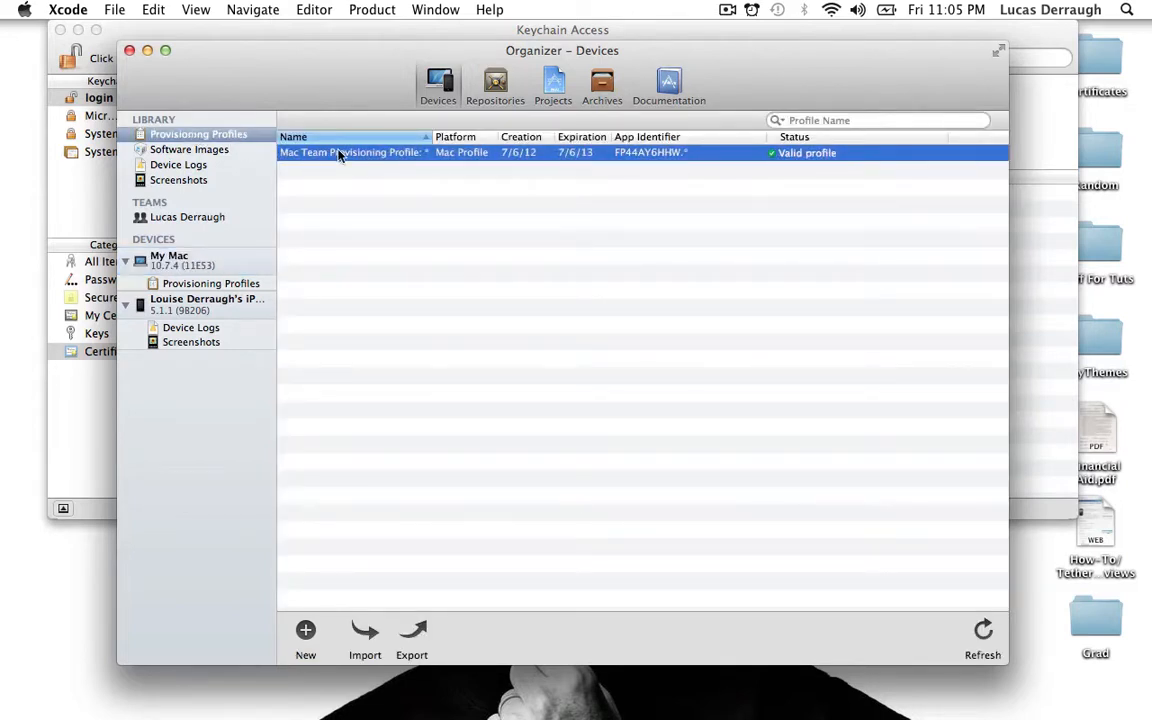
pyautogui.moveTo(338, 152); pyautogui.dragTo(228, 262)
pyautogui.click(250, 283)
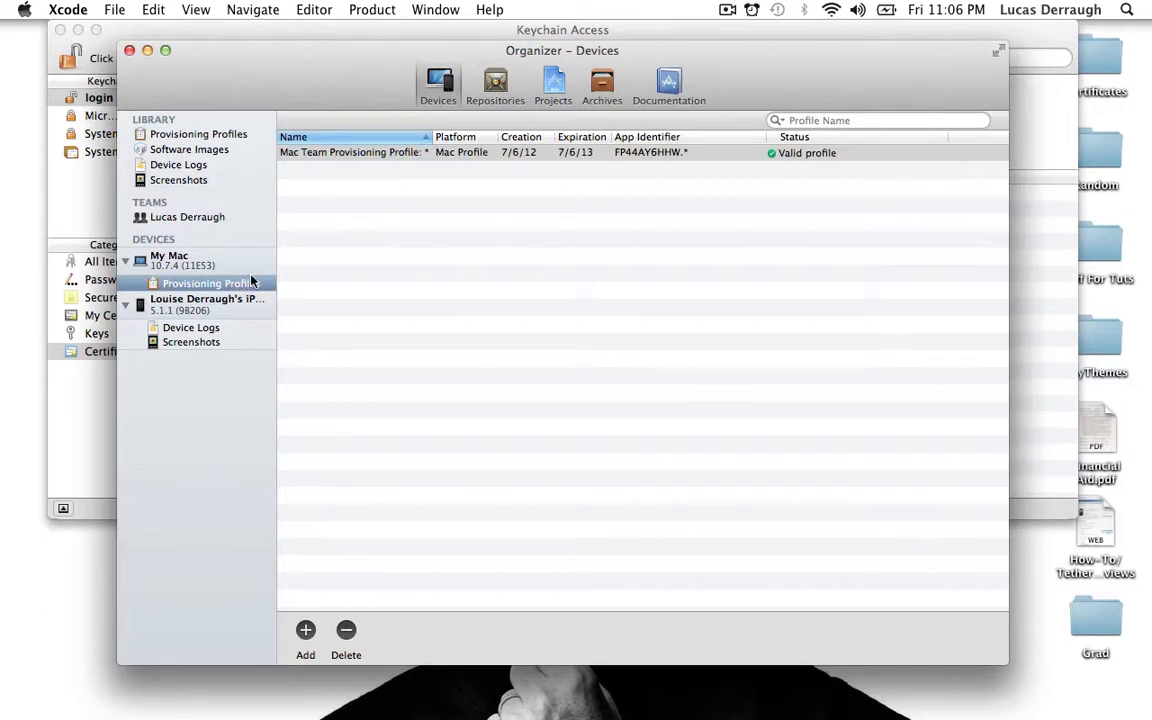
pyautogui.click(314, 213)
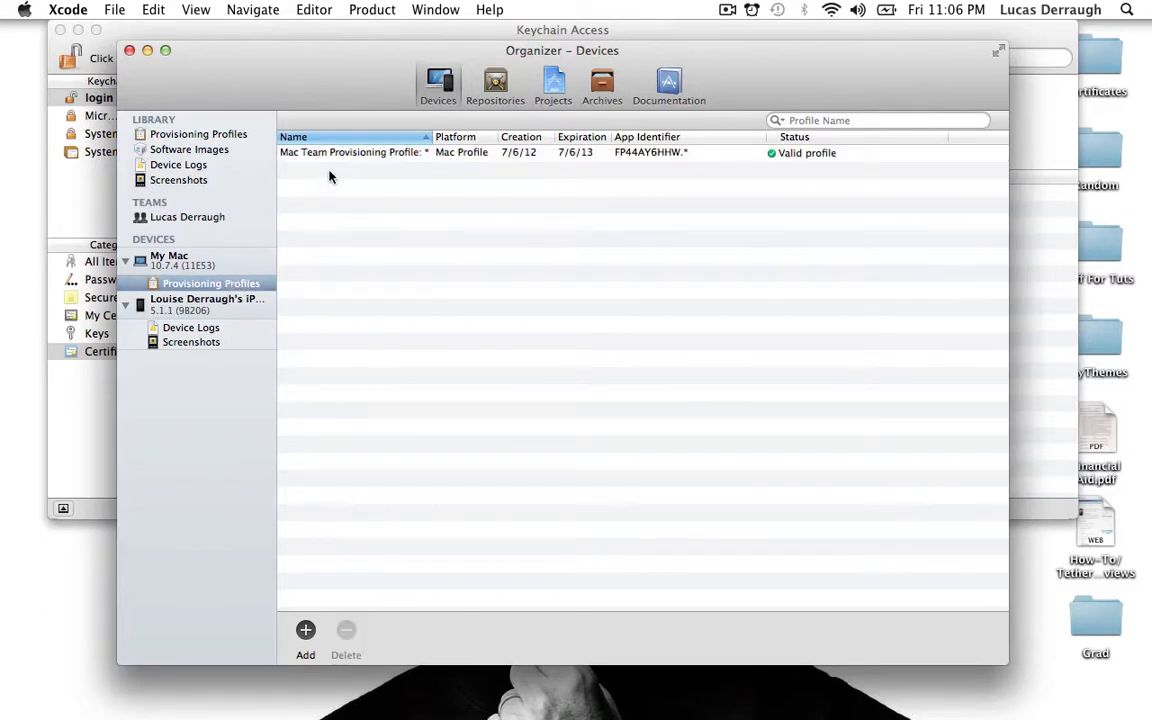
pyautogui.click(222, 262)
pyautogui.click(224, 137)
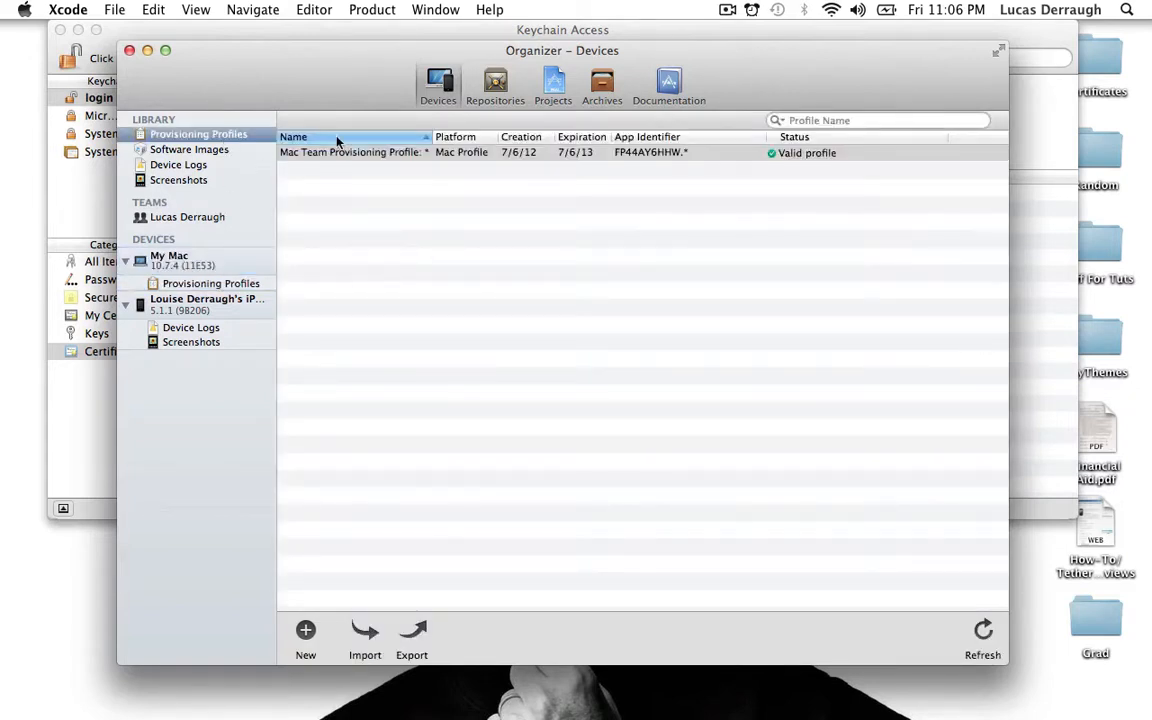
# Switch to the Developer Certificate Utility in Safari and choose Mac App Store distribution with the Mac App and Mac Installer certificates.
pyautogui.hotkey('ctrl', 'Left')
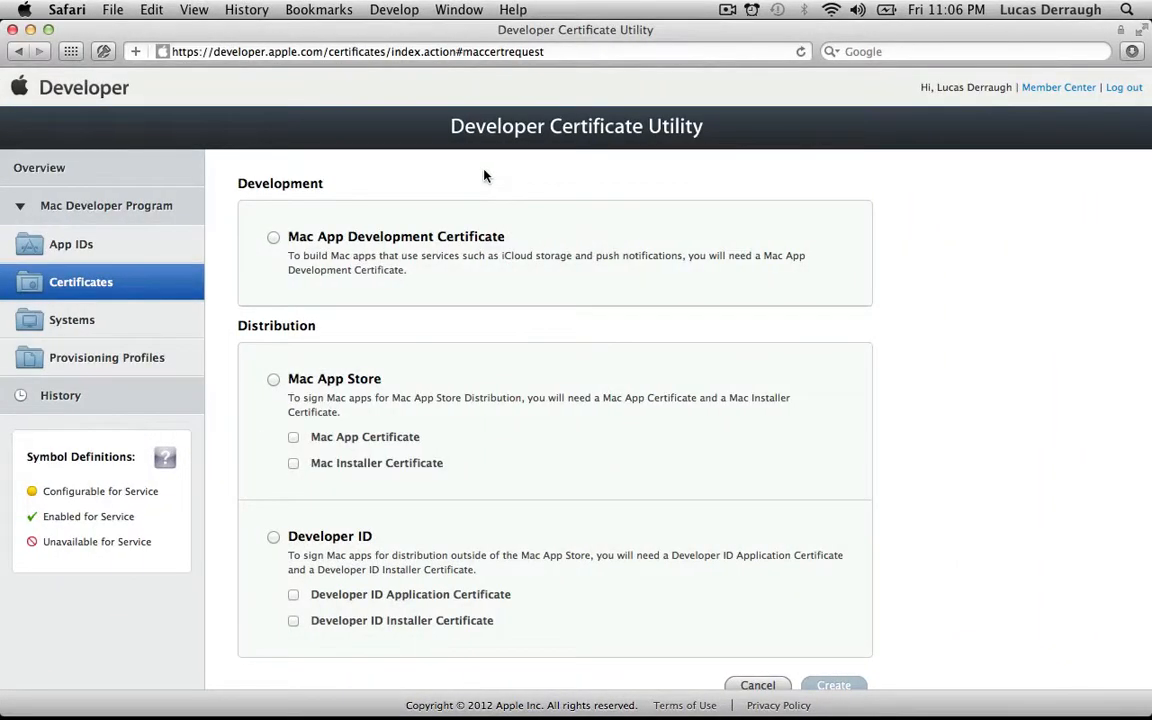
pyautogui.scroll(3, 442, 229)
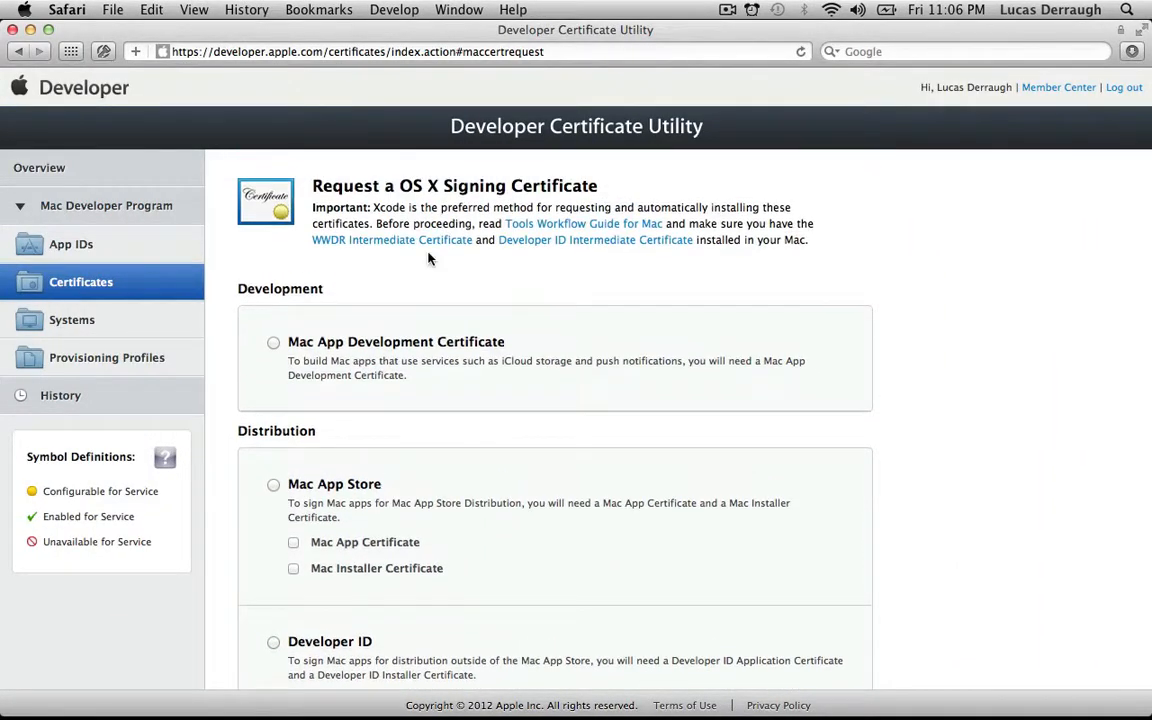
pyautogui.scroll(-2, 427, 255)
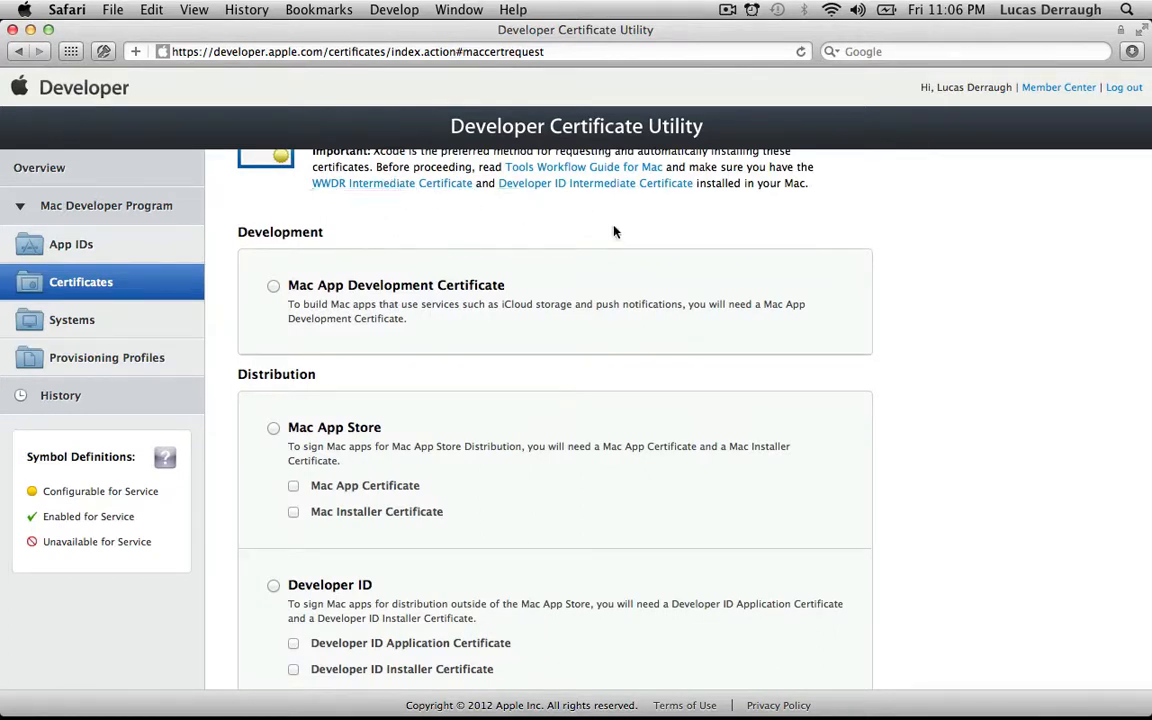
pyautogui.scroll(-1, 536, 334)
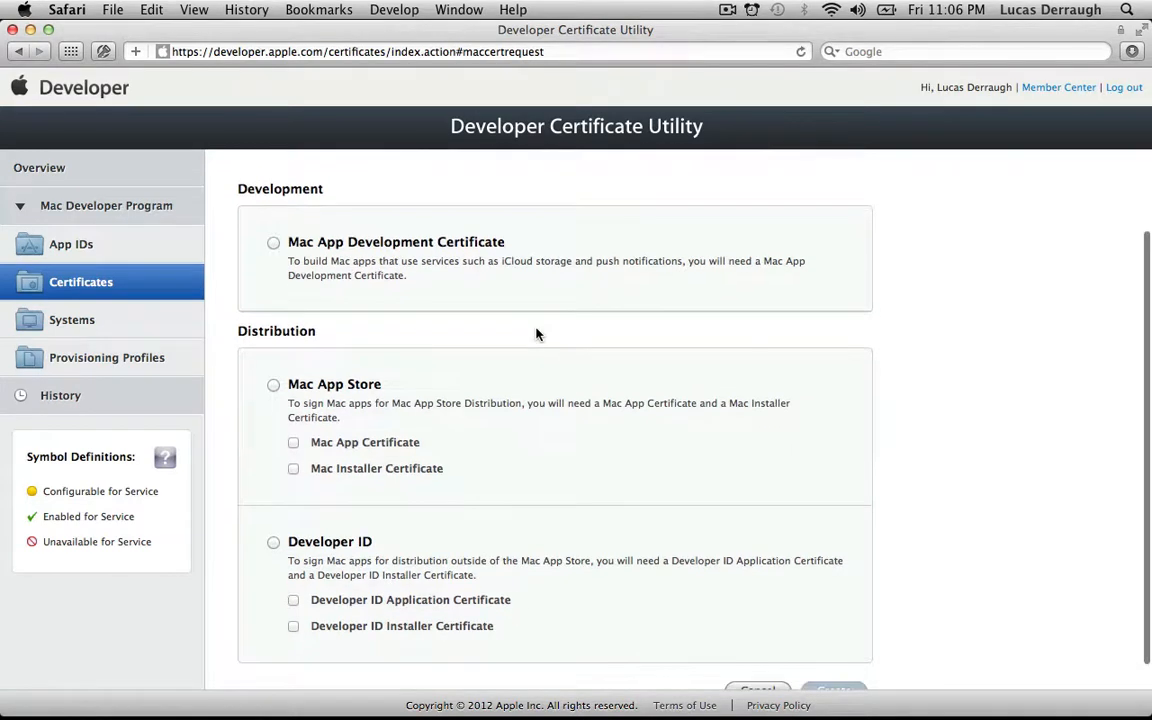
pyautogui.click(273, 386)
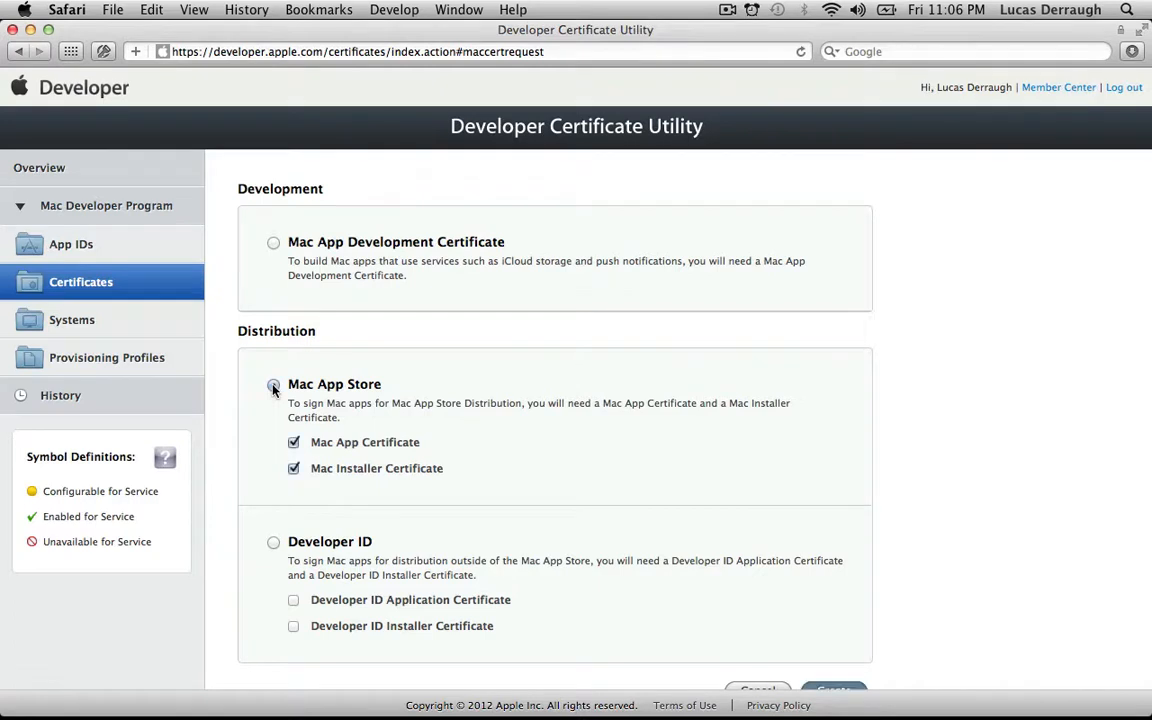
# Start creating the selected Mac App Store distribution certificates, and switch to Keychain Access.
pyautogui.scroll(-1, 493, 342)
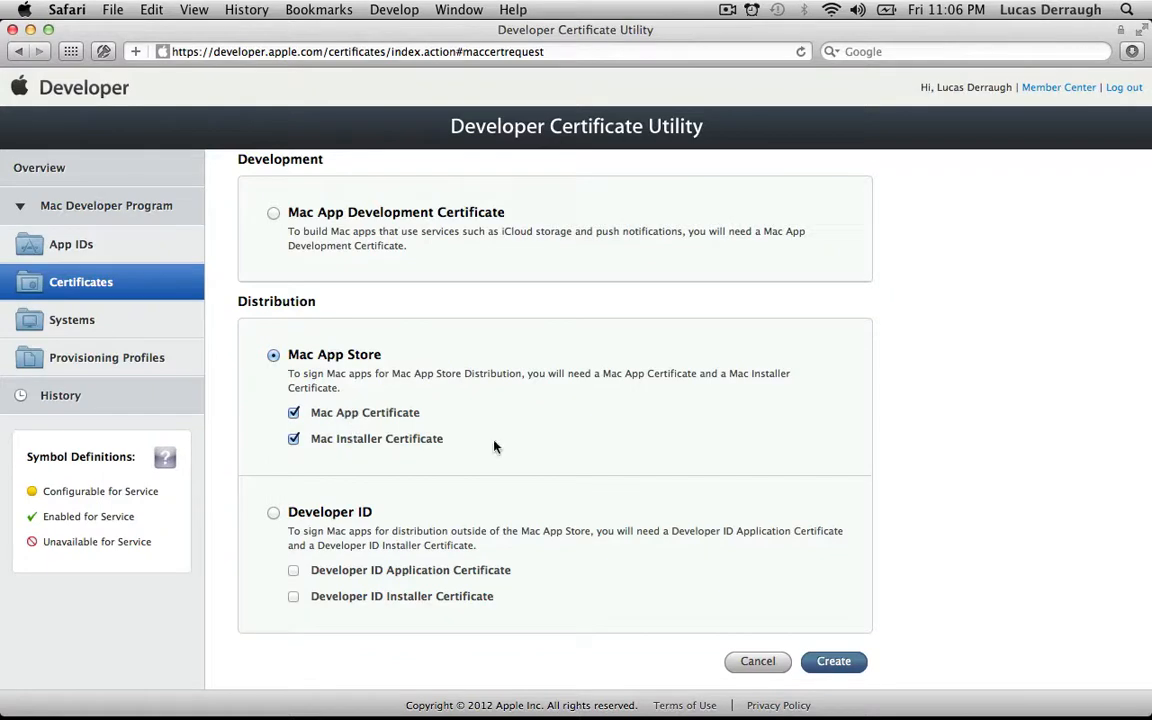
pyautogui.click(836, 665)
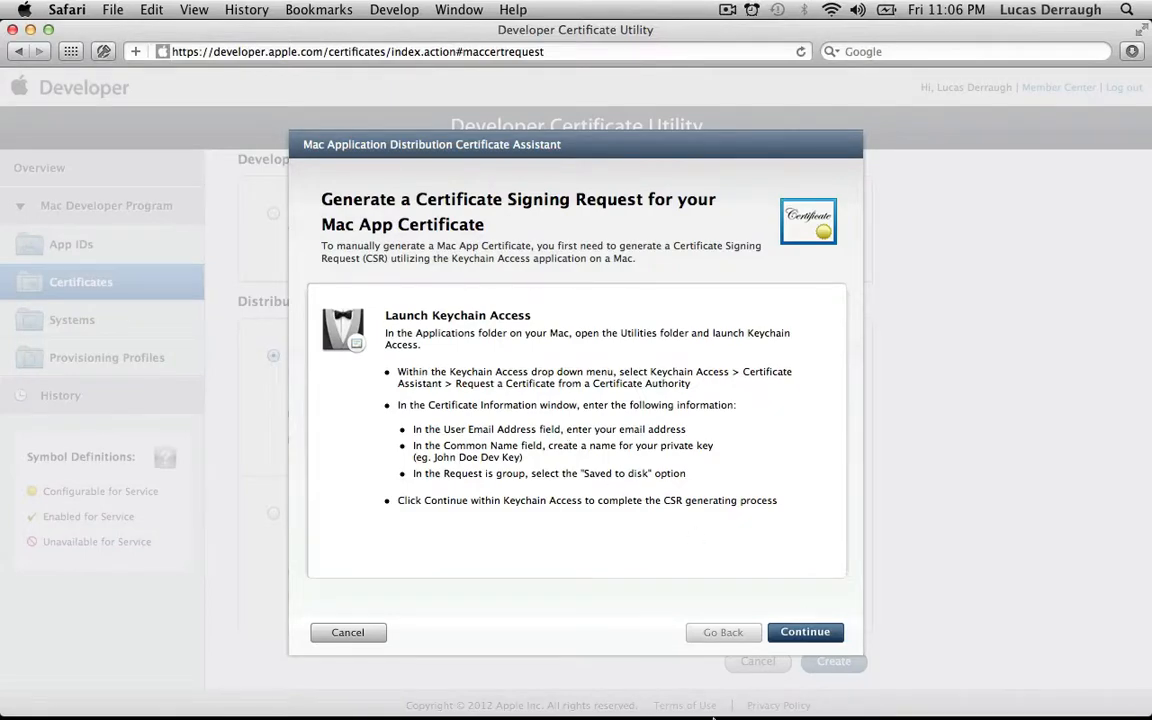
pyautogui.click(862, 672)
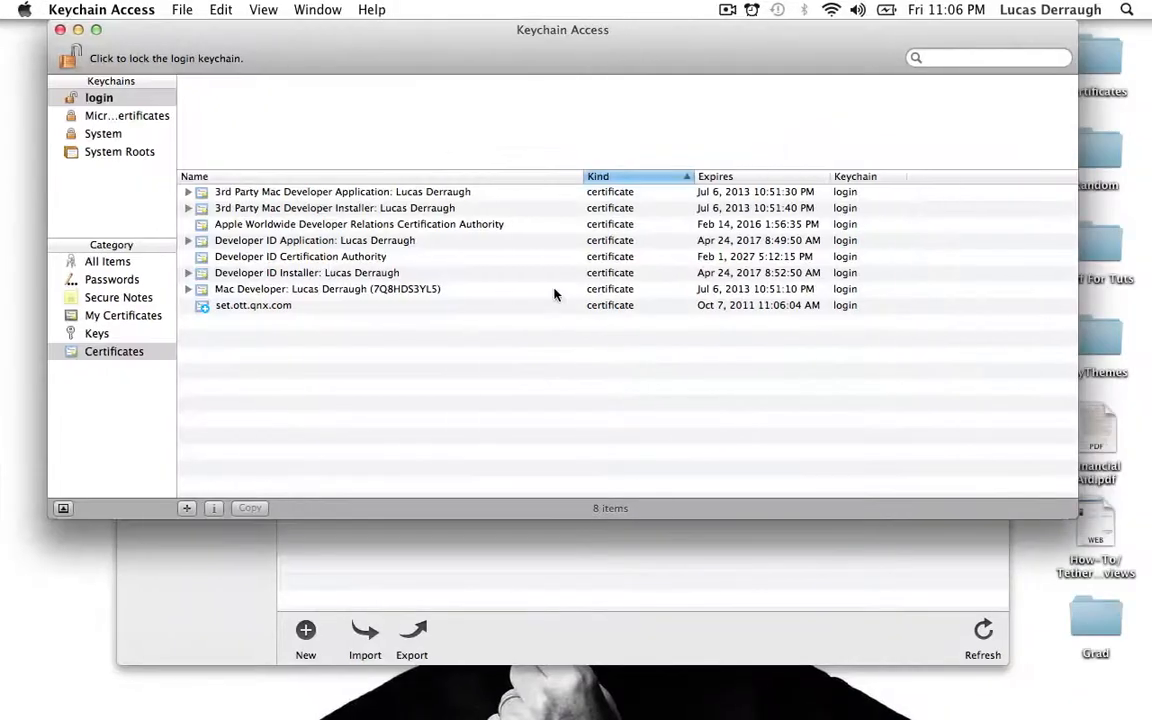
# Open Certificate Assistant's request for a certificate from a certificate authority.
pyautogui.click(120, 9)
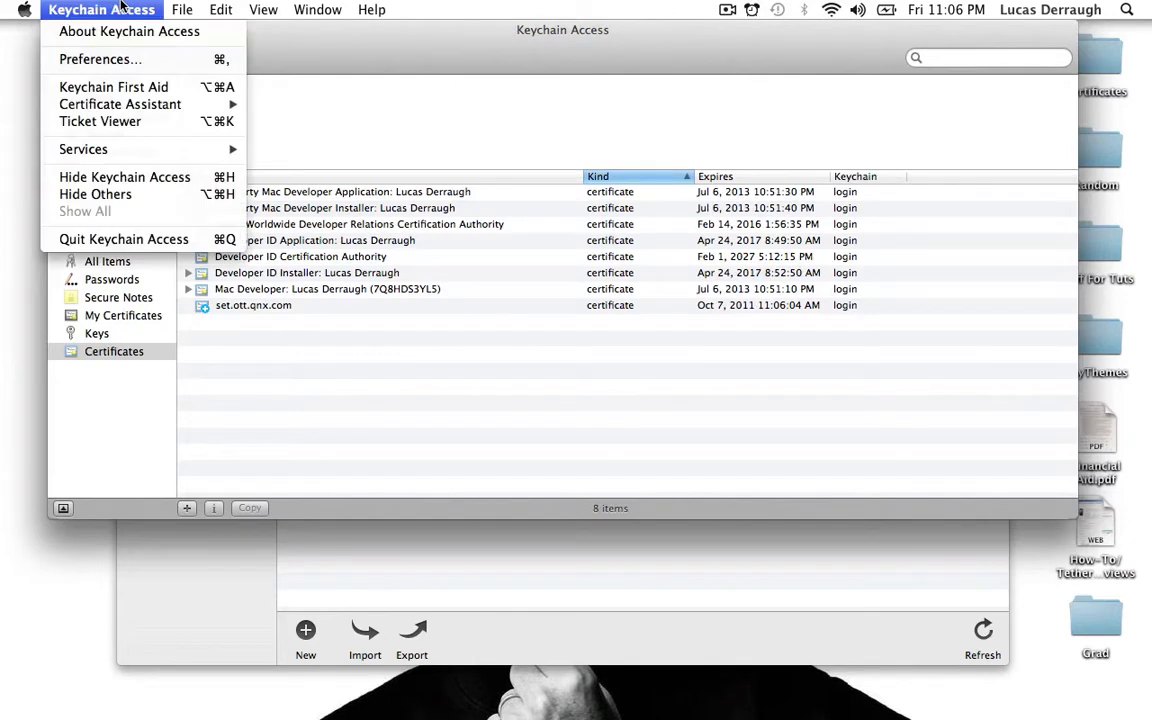
pyautogui.moveTo(168, 104)
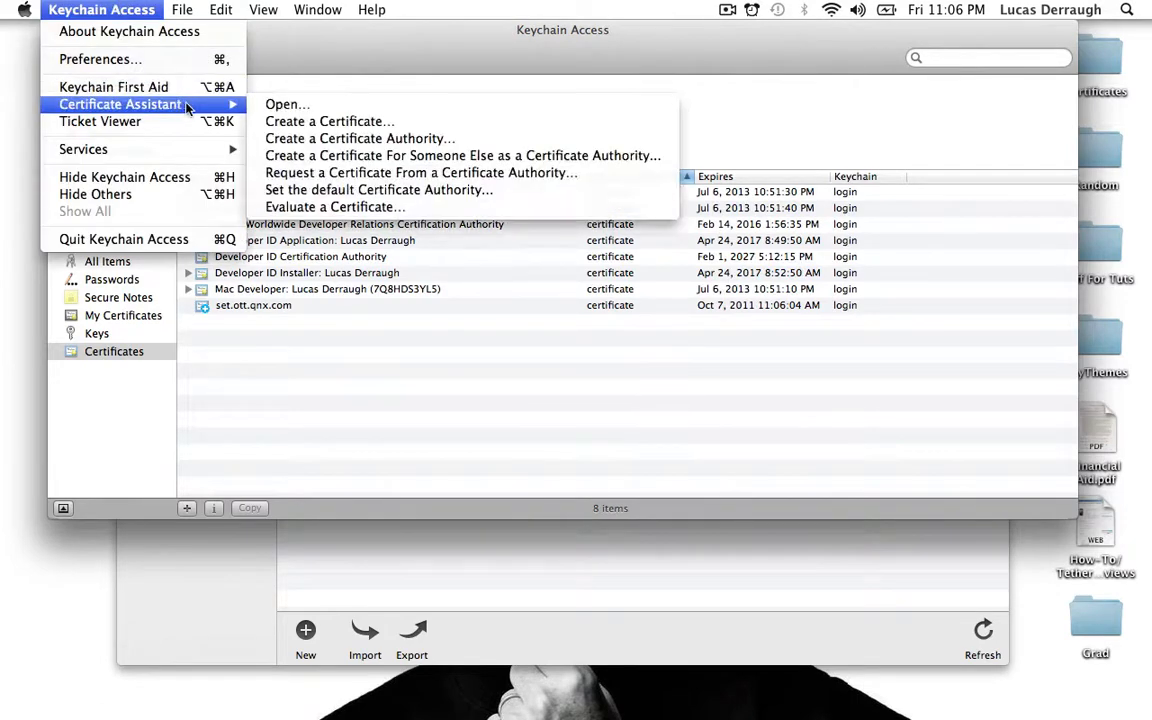
pyautogui.click(606, 174)
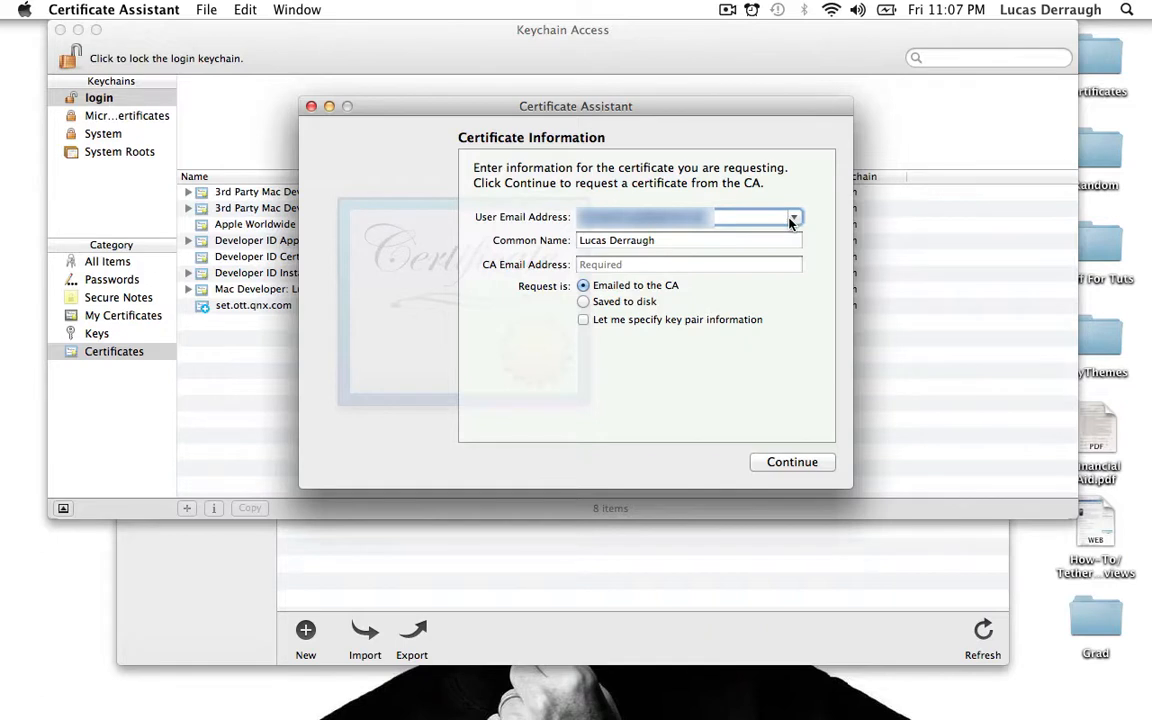
# Set the certificate request to be saved to disk, and save the CertificateSigningRequest file on the Desktop.
pyautogui.click(741, 217)
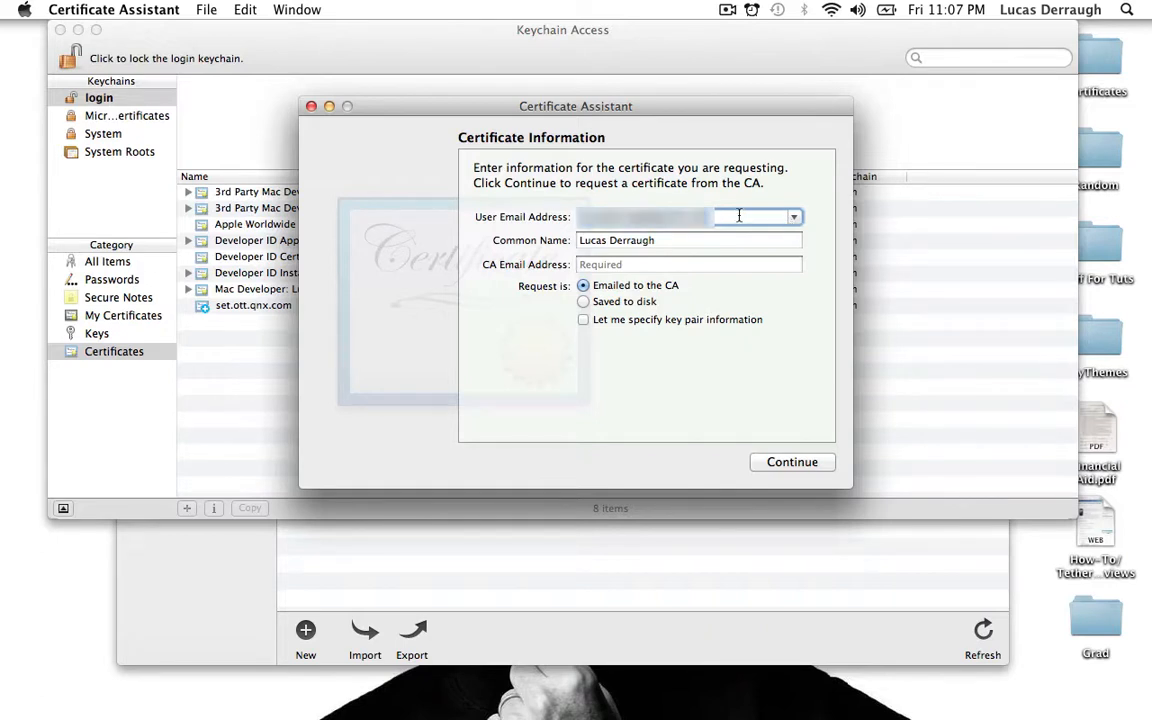
pyautogui.click(686, 240)
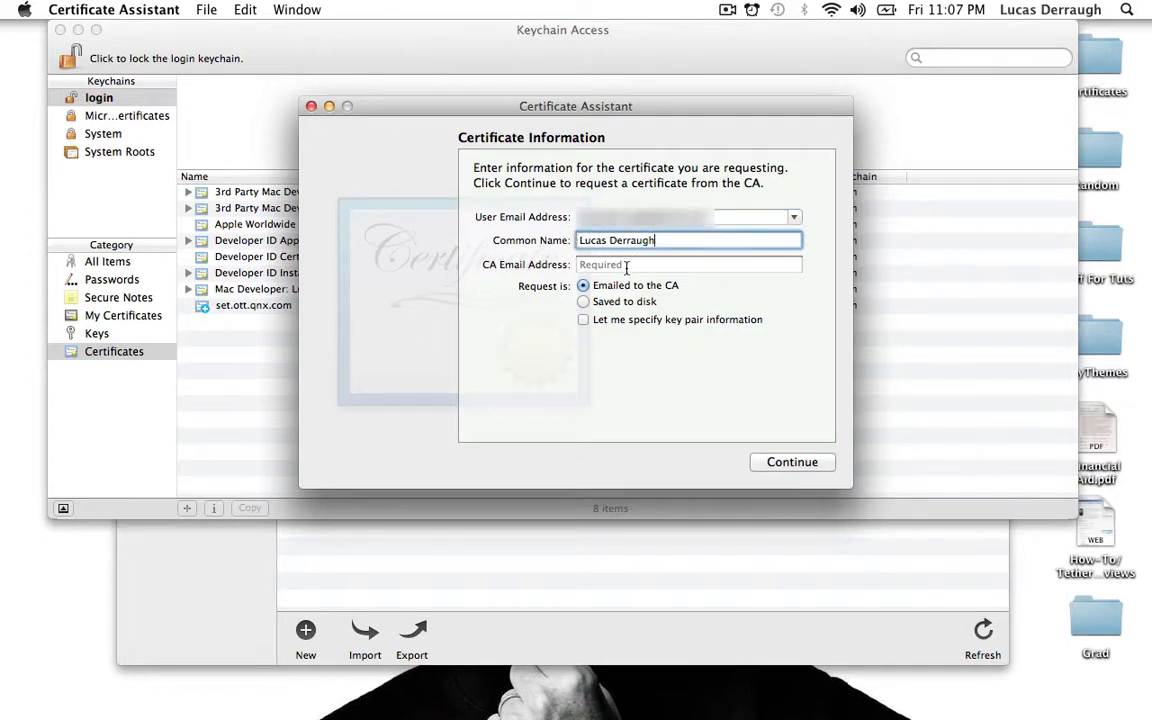
pyautogui.click(584, 302)
pyautogui.click(780, 462)
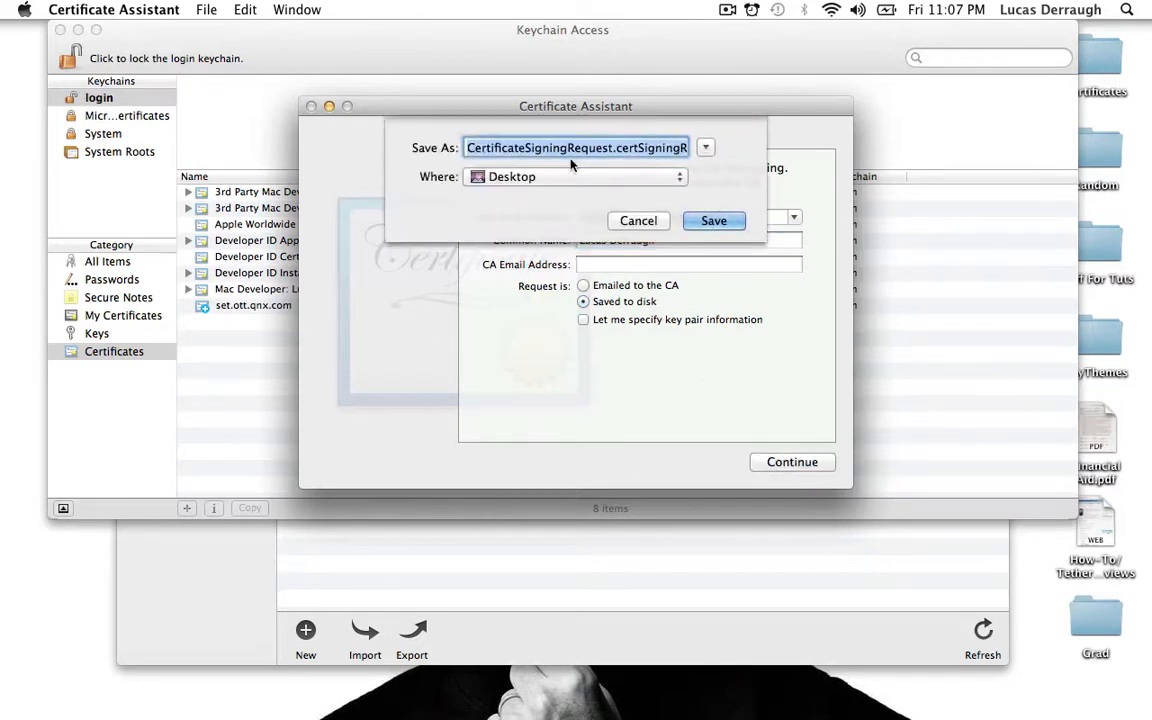
pyautogui.click(712, 221)
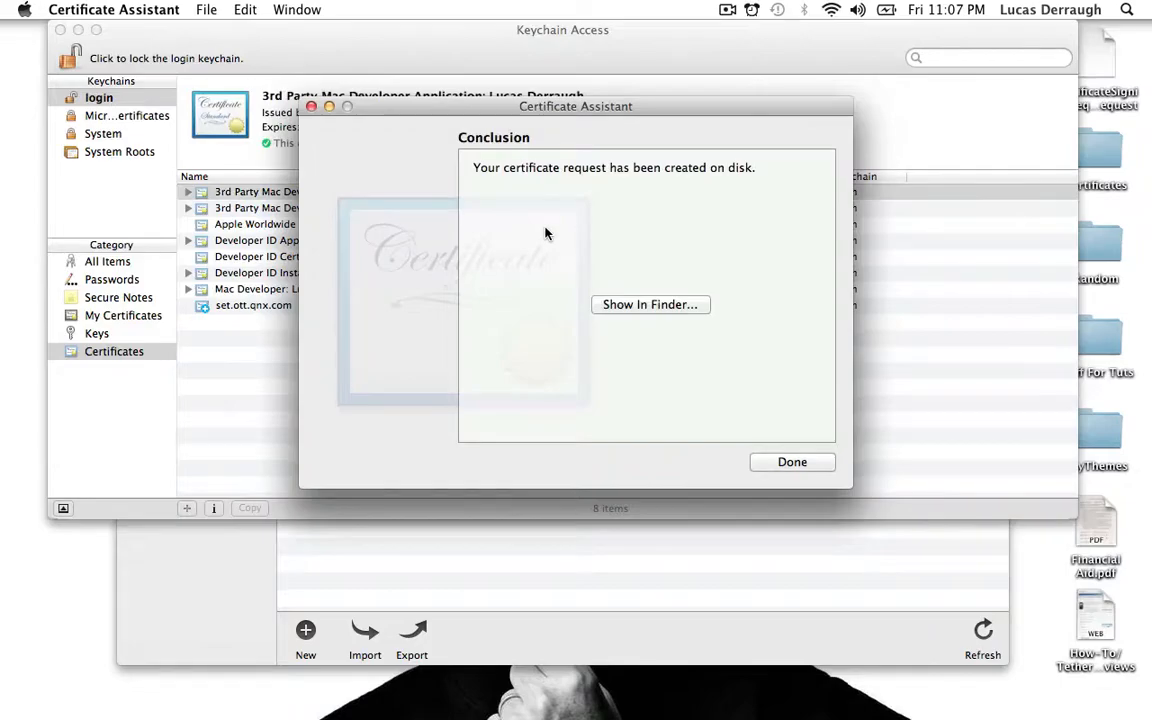
# Switch to Safari, continue to submitting the signing request, select the CertificateSigningRequest file on the Desktop, and cancel the file choice and the assistant.
pyautogui.hotkey('ctrl', 'Left')
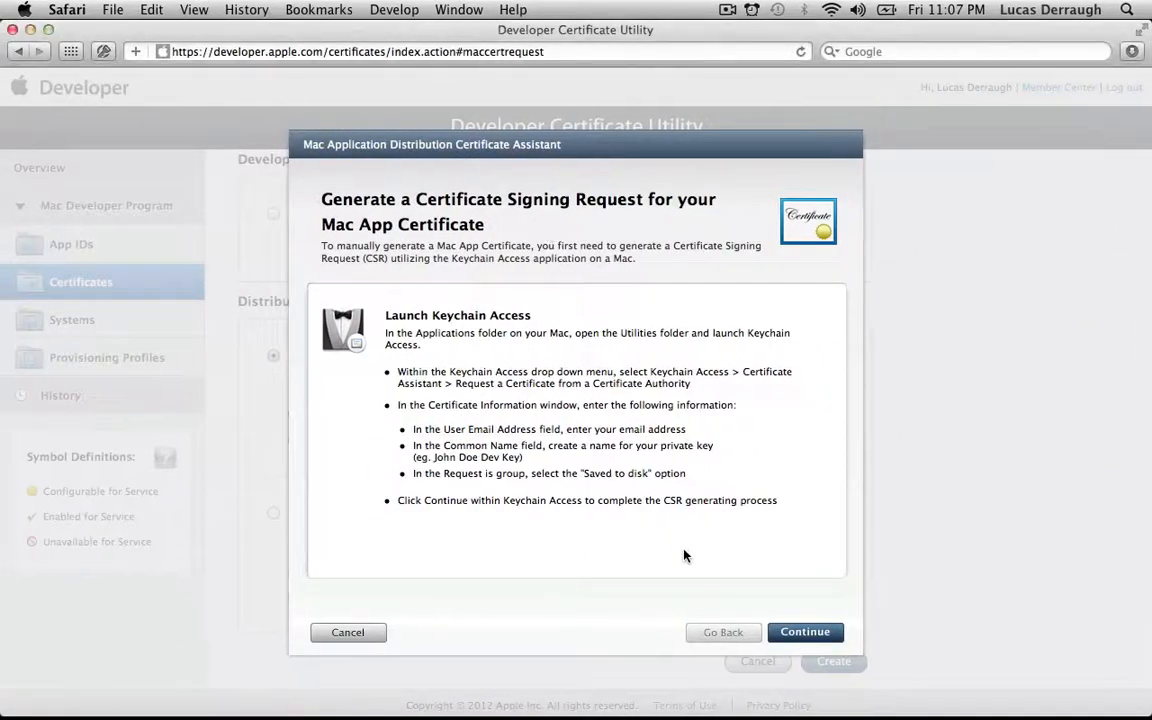
pyautogui.click(825, 635)
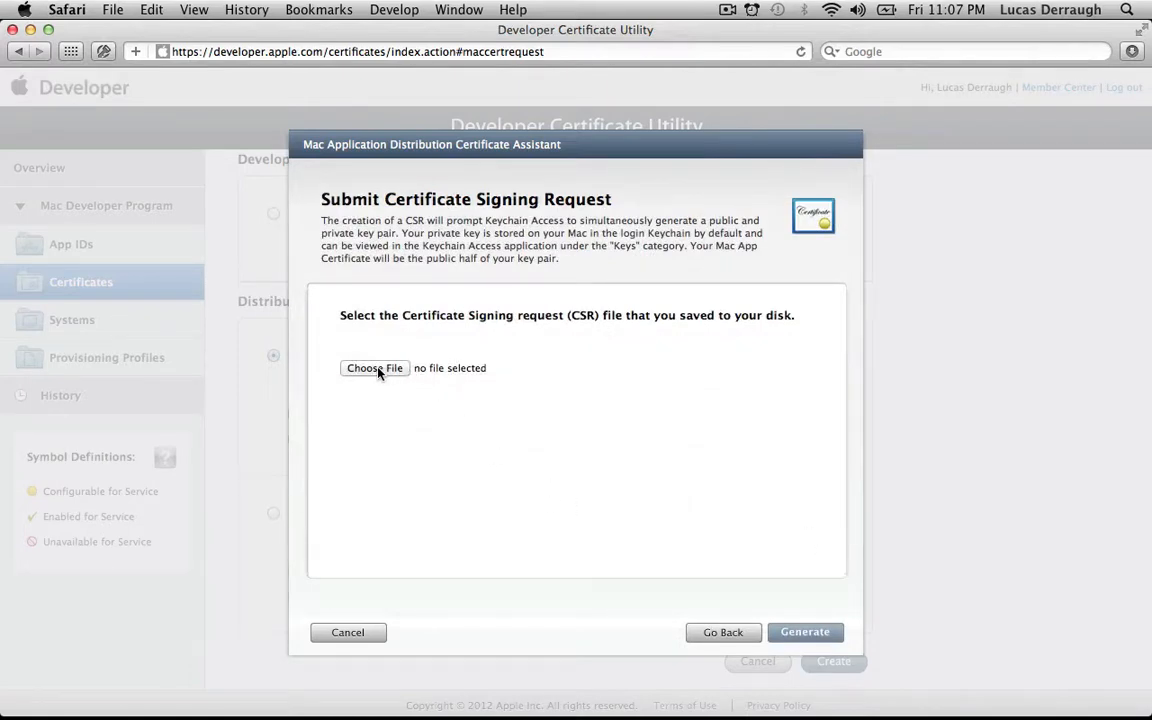
pyautogui.click(375, 368)
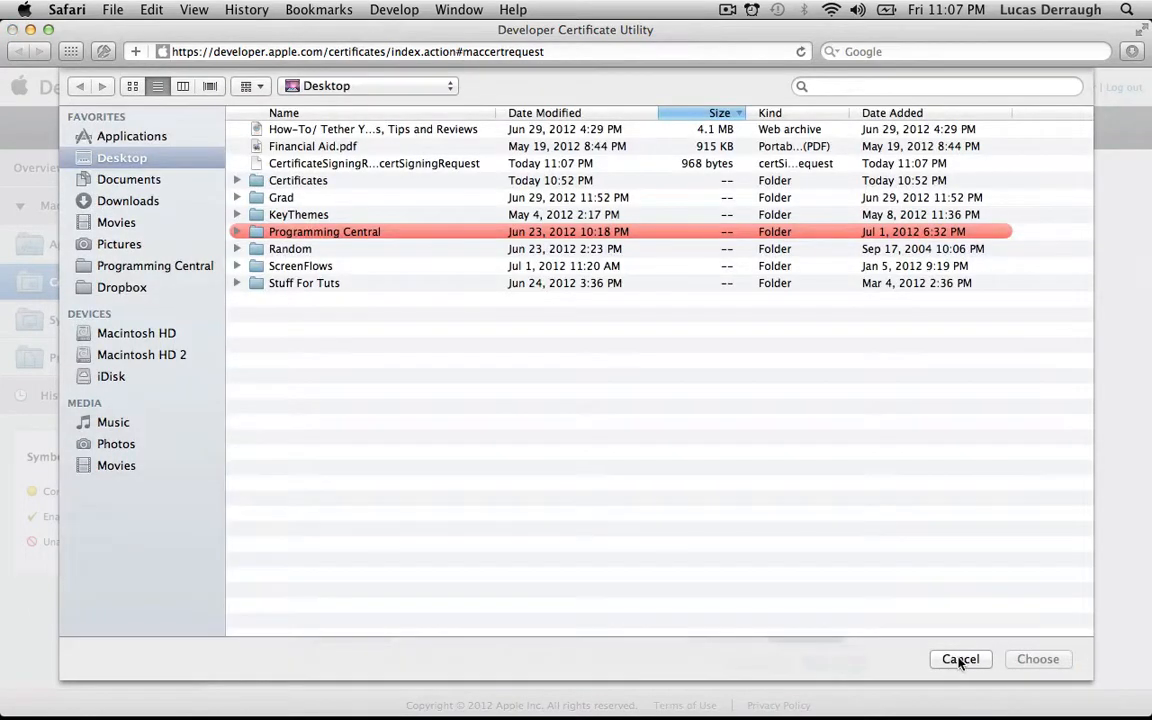
pyautogui.click(447, 164)
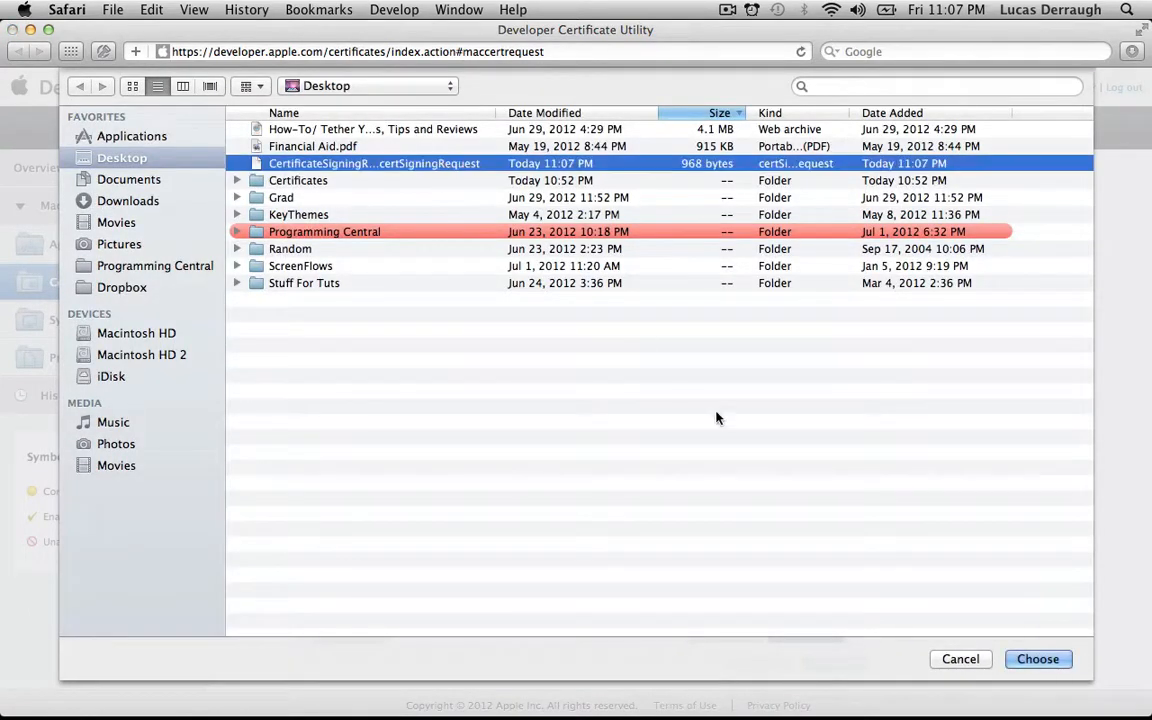
pyautogui.click(960, 659)
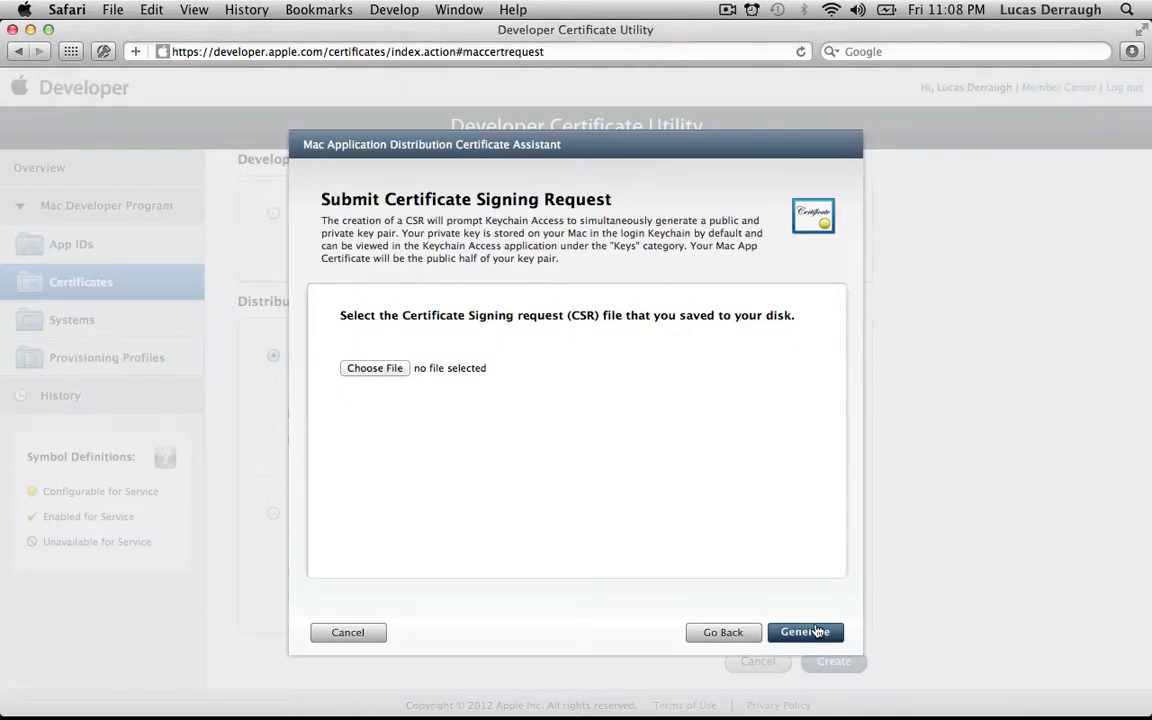
pyautogui.click(350, 632)
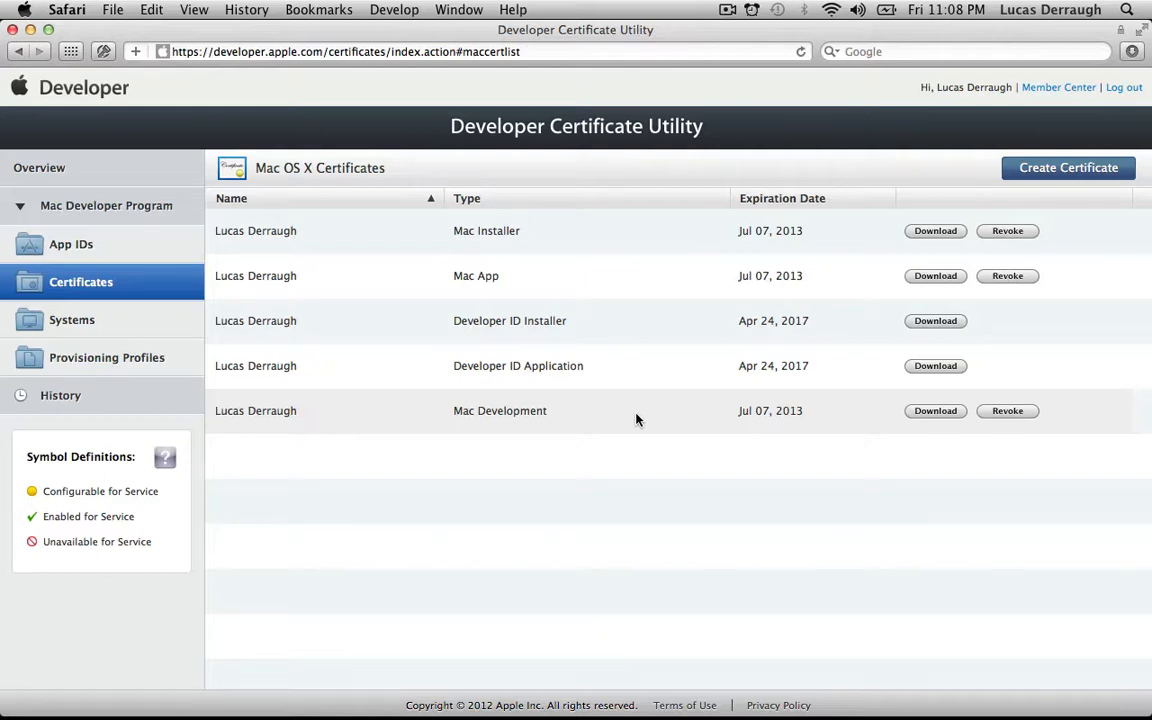
# Switch back to Keychain Access by way of Xcode's Organizer, and inspect the private key under the 3rd Party Mac Developer Application certificate.
pyautogui.hotkey('ctrl', 'Right')
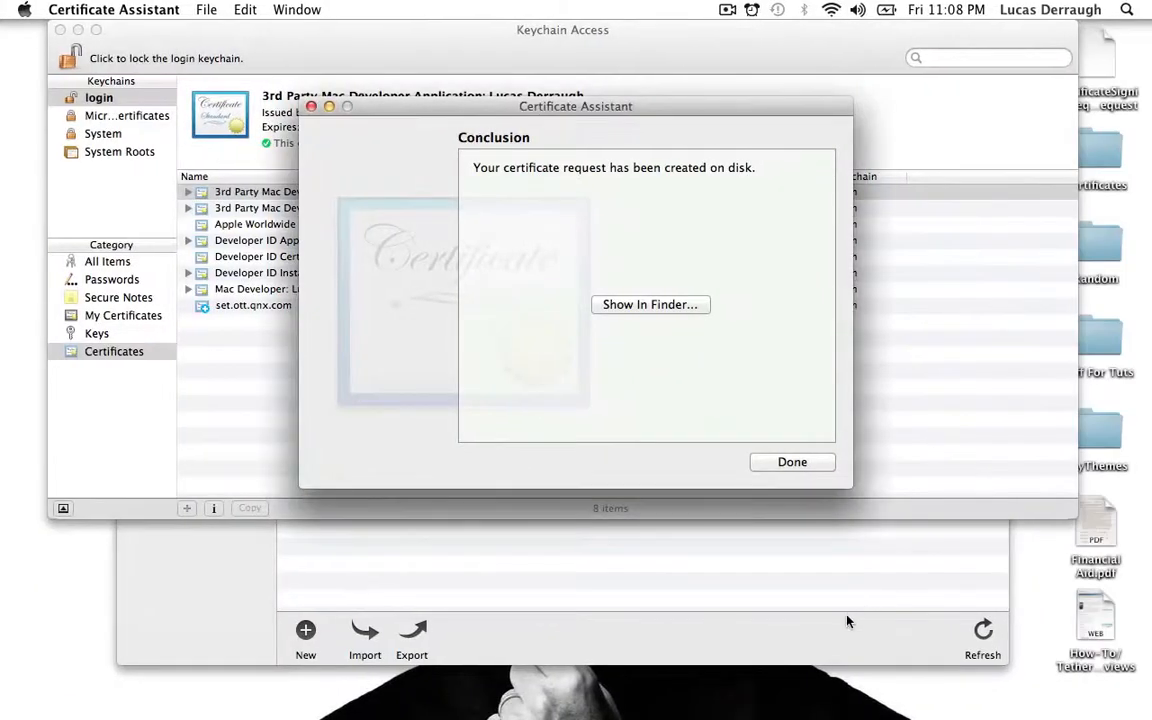
pyautogui.click(983, 628)
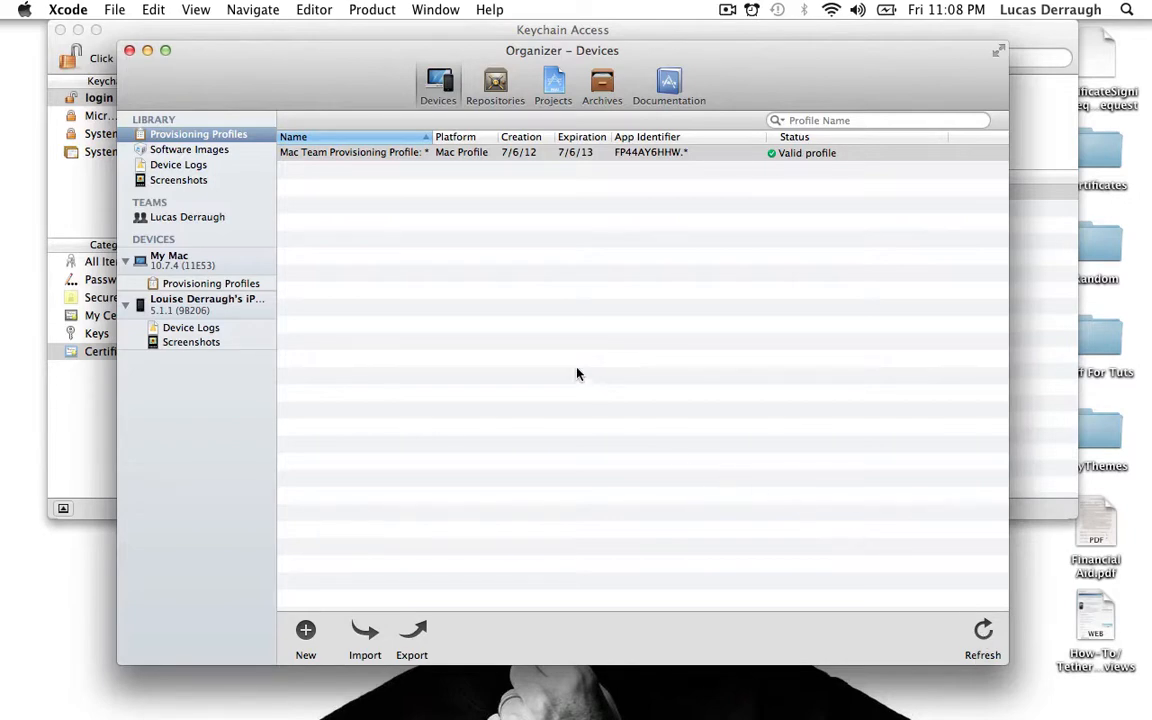
pyautogui.click(239, 36)
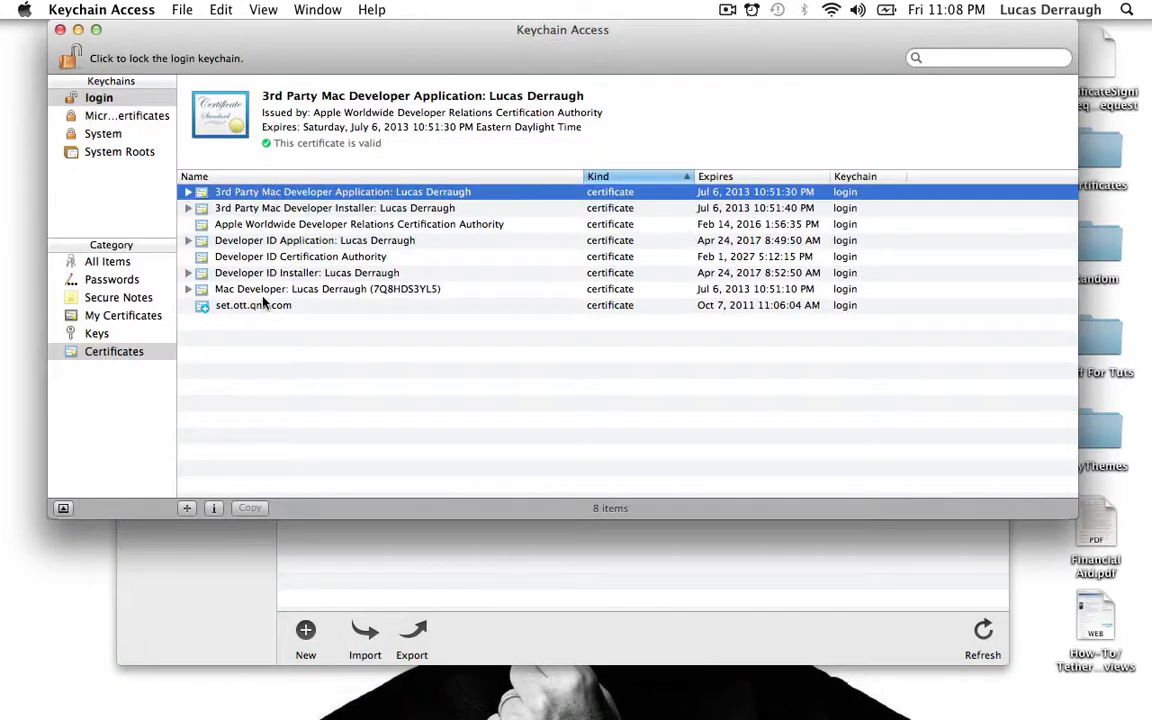
pyautogui.click(187, 191)
pyautogui.click(266, 208)
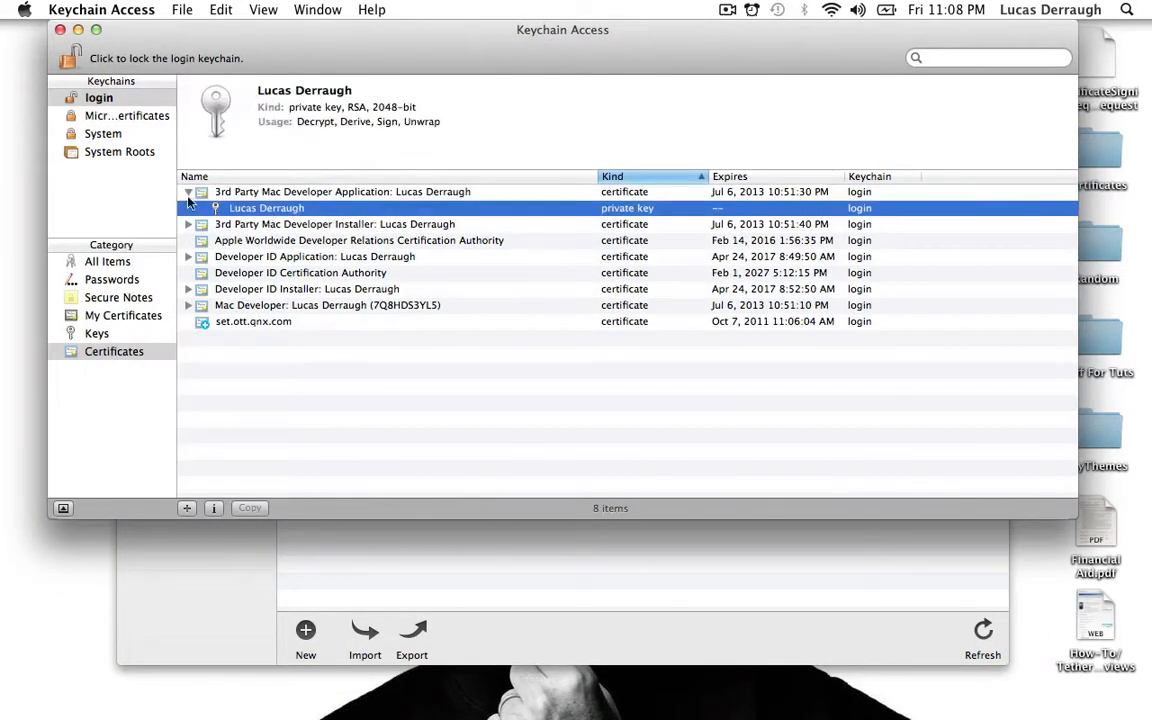
pyautogui.click(188, 192)
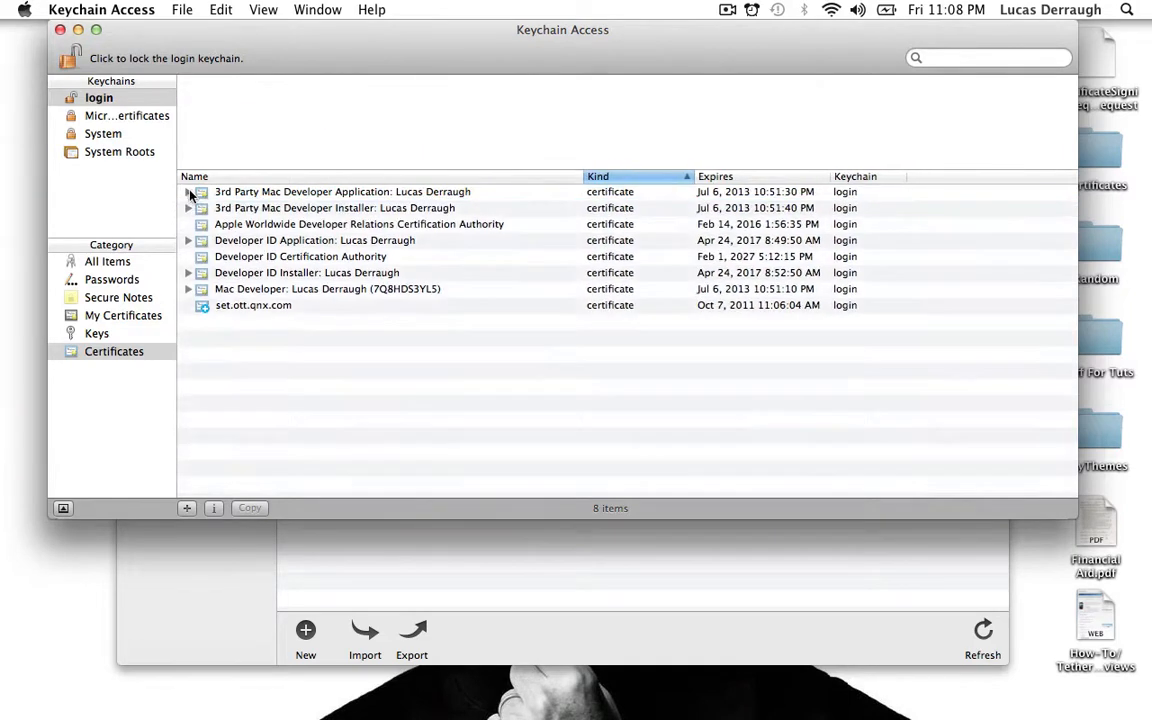
# Select the certificates from Mac Developer up to 3rd Party Mac Developer Application, and reduce the selection to the 3rd Party Mac Developer Application certificate.
pyautogui.click(462, 292)
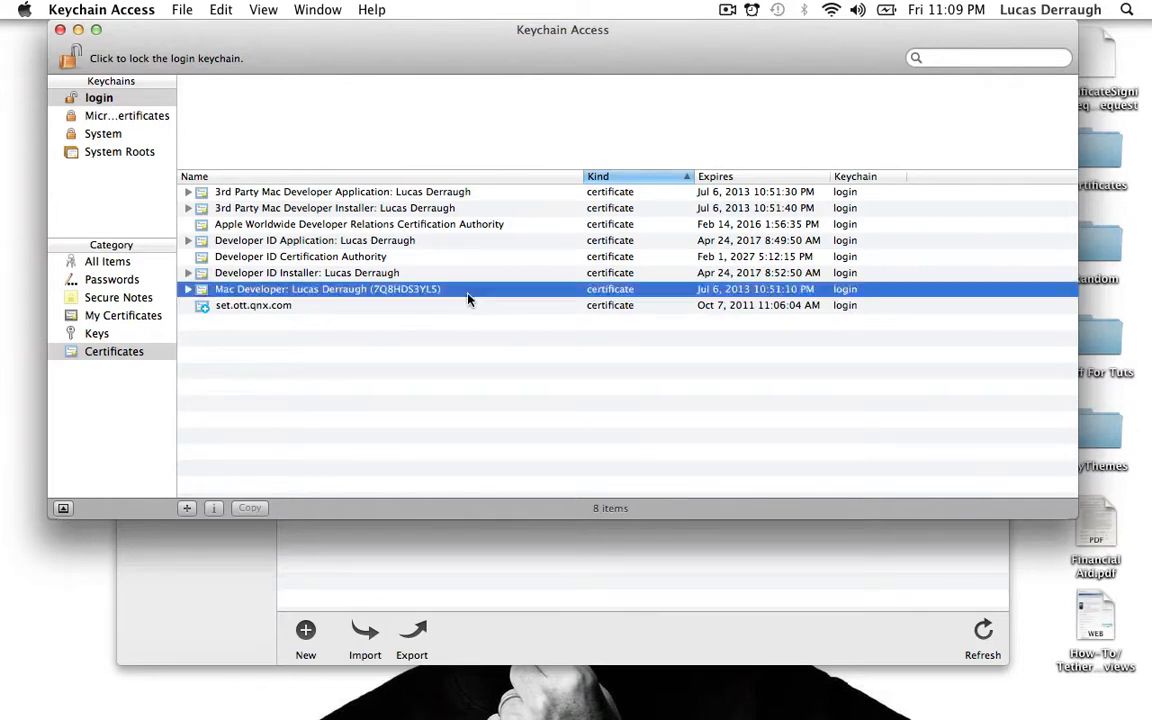
pyautogui.keyDown('shift'); pyautogui.click(477, 191); pyautogui.keyUp('shift')
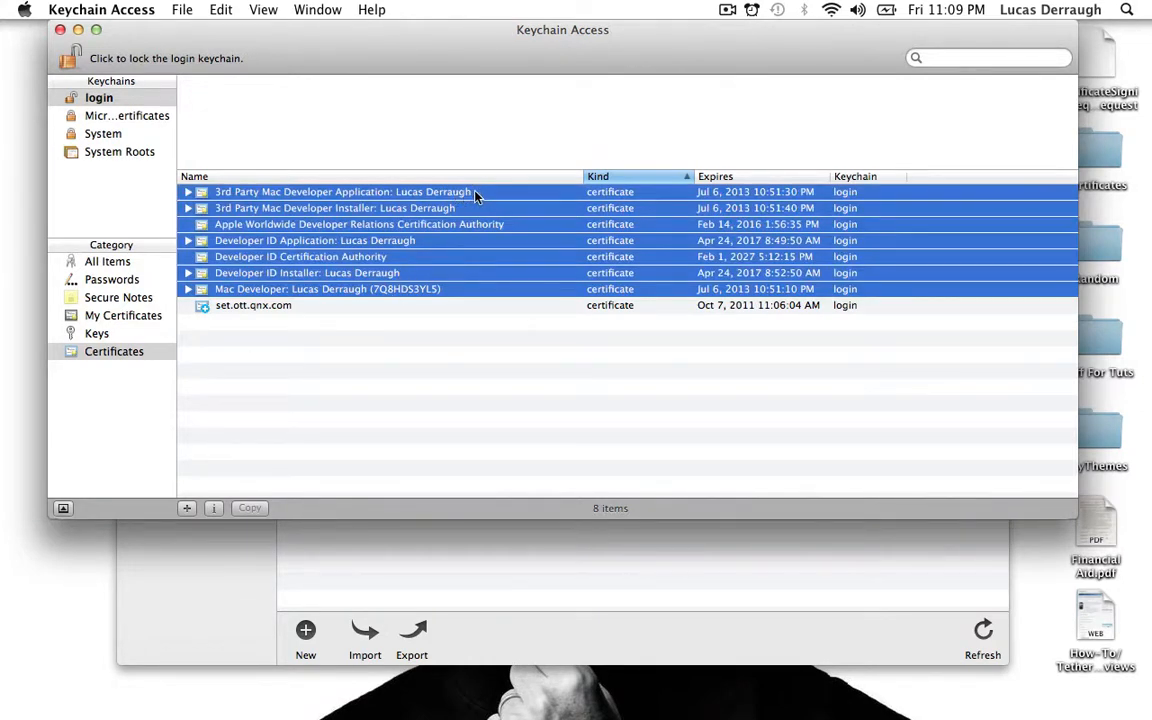
pyautogui.press('Up')
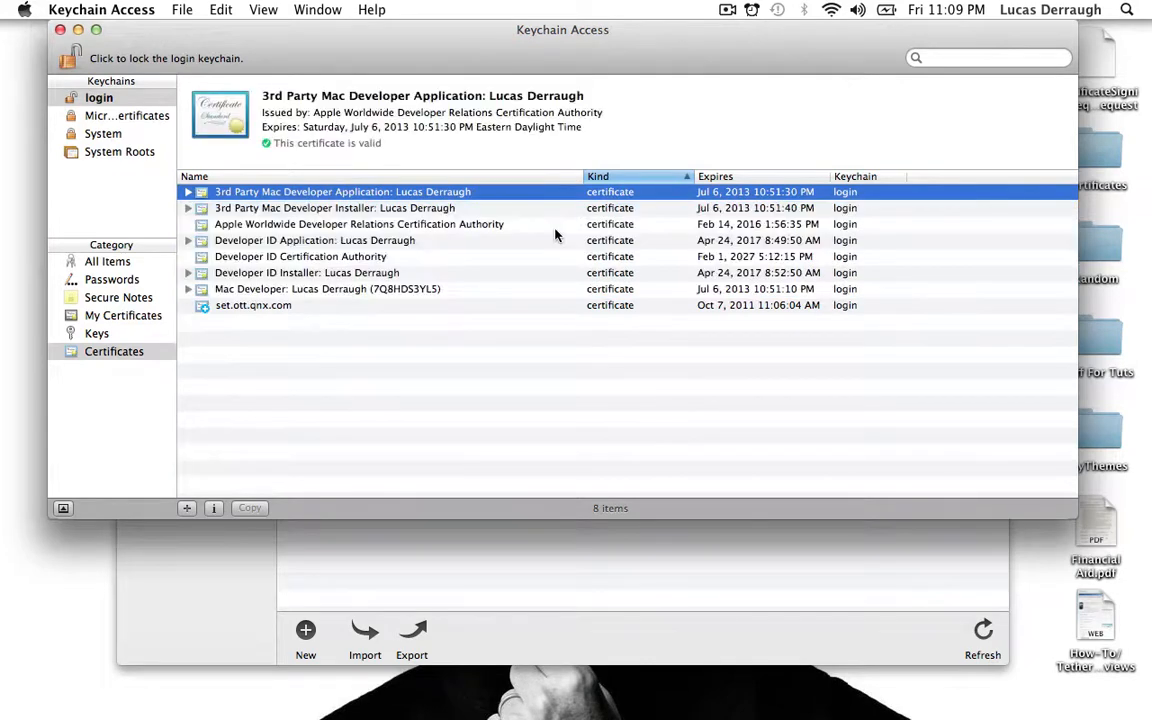